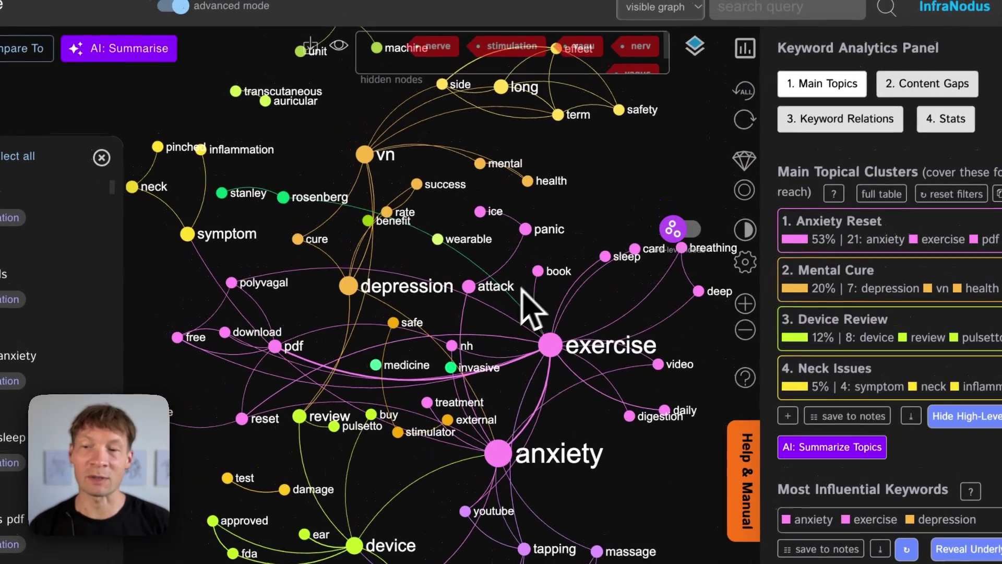
- Switch the vagus-nerve keyword graph to high-level topic labels and pan to view the labelled clusters
click(686, 231)
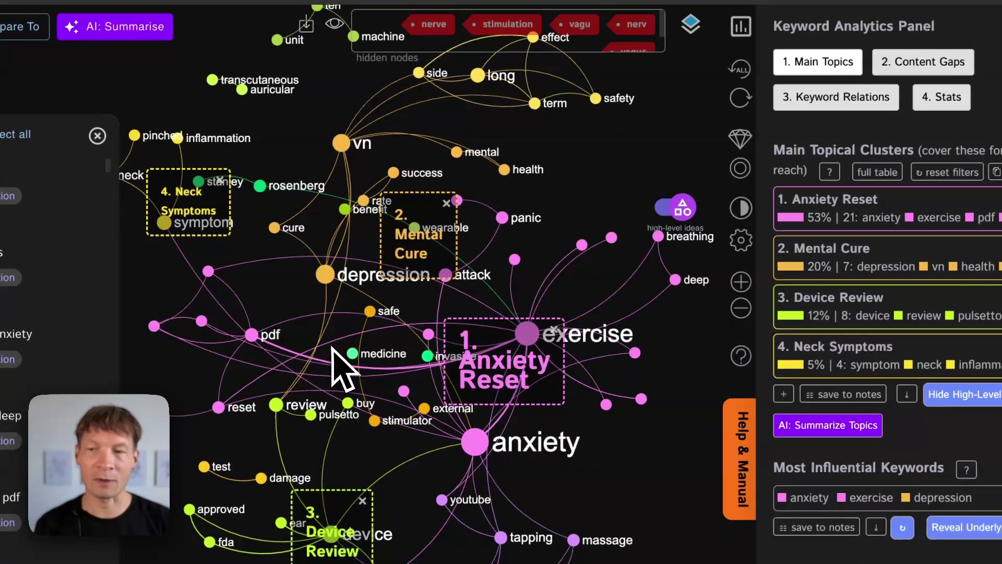
drag(356, 365, 374, 343)
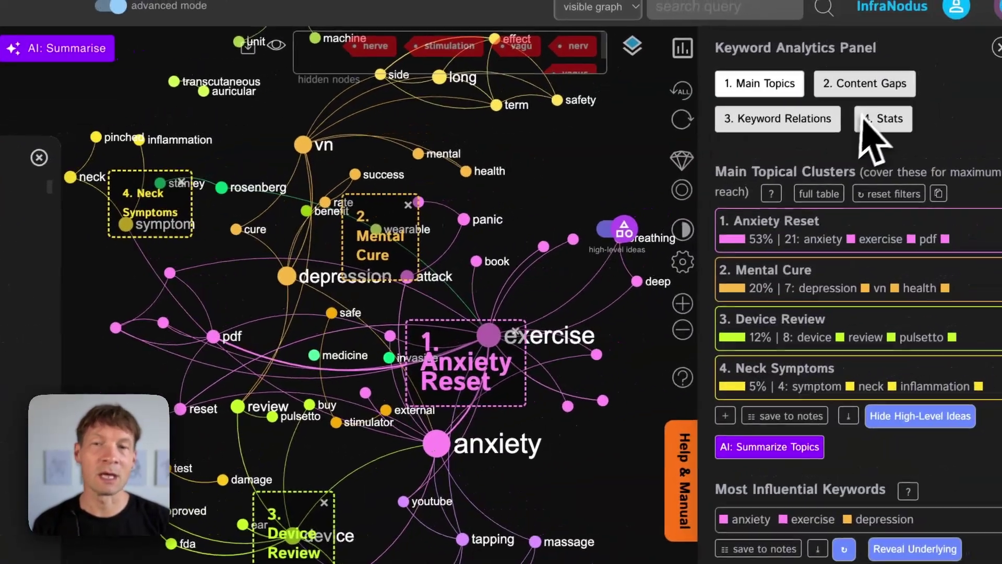
- Open Content Gaps, highlight the suggested gap and cycle to Neck Symptoms versus Tapping Techniques
click(851, 83)
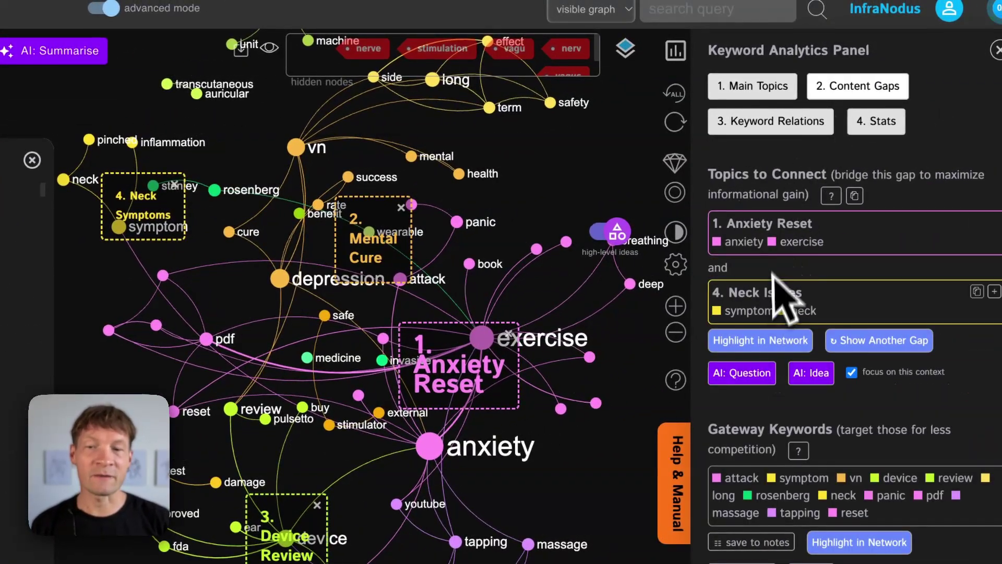
click(758, 342)
click(840, 343)
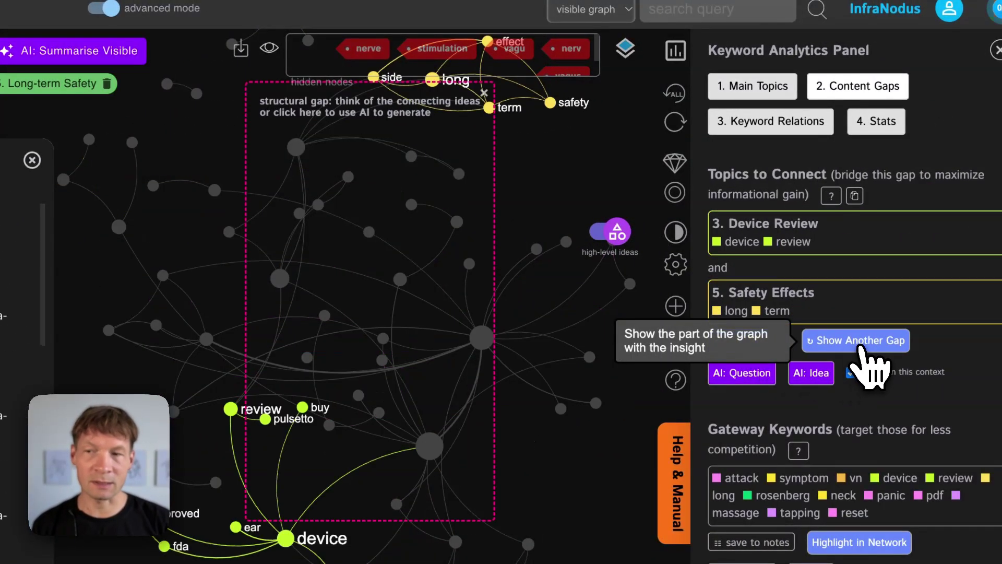
click(860, 346)
click(861, 347)
click(861, 347)
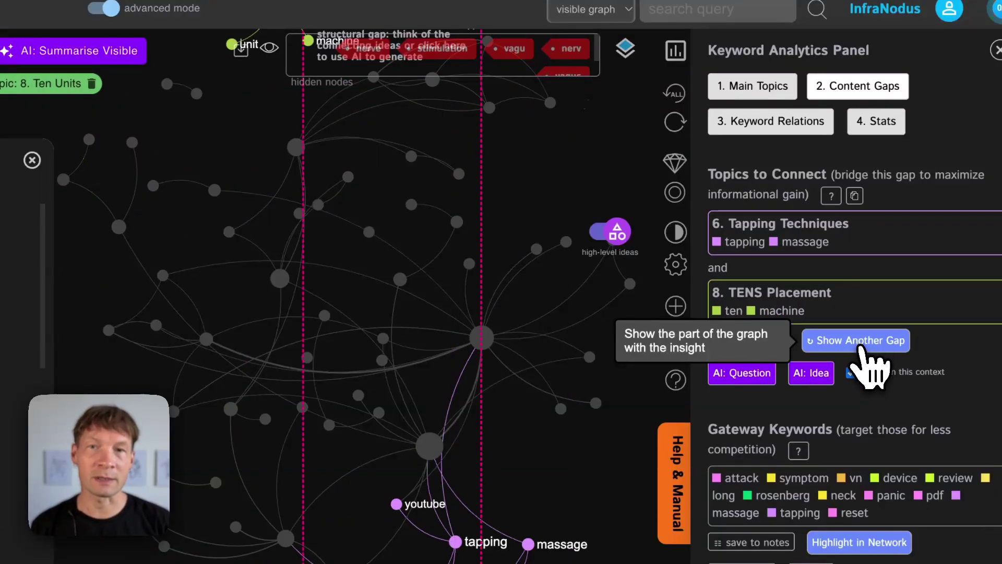
click(861, 347)
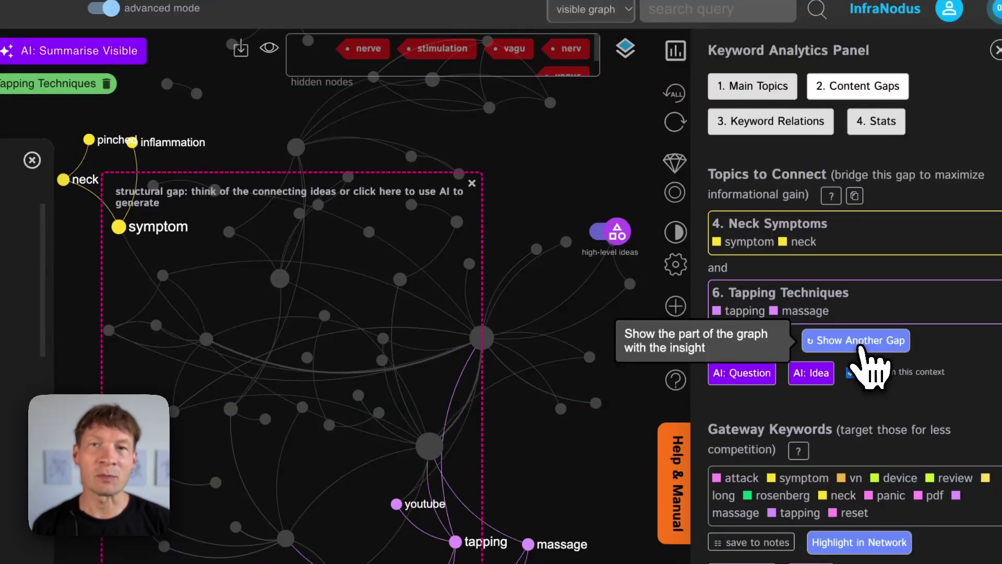
- Cycle through further suggested gaps, then reset the graph highlighting to full colour
click(861, 347)
click(862, 347)
click(861, 347)
click(861, 347)
click(861, 347)
click(863, 350)
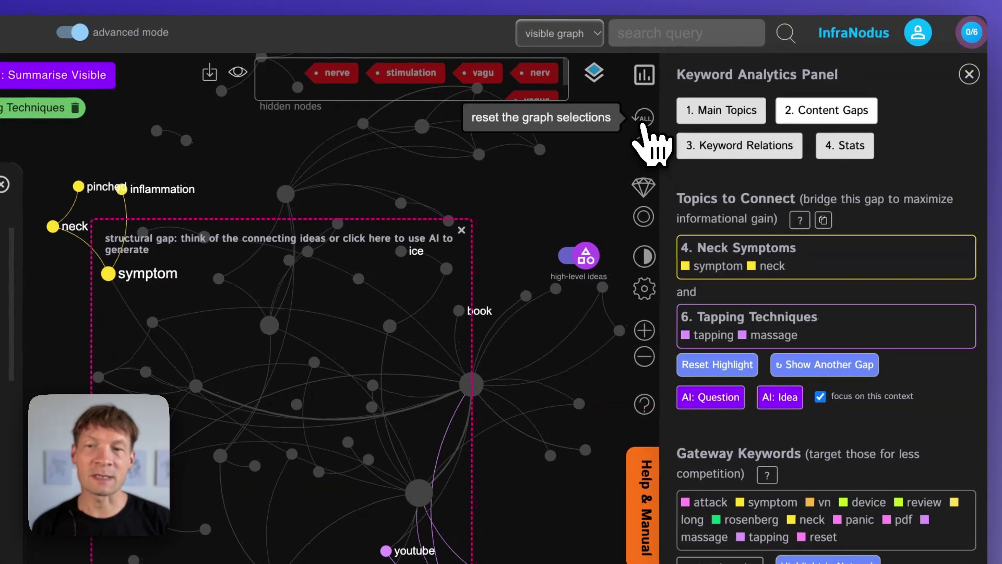
click(684, 104)
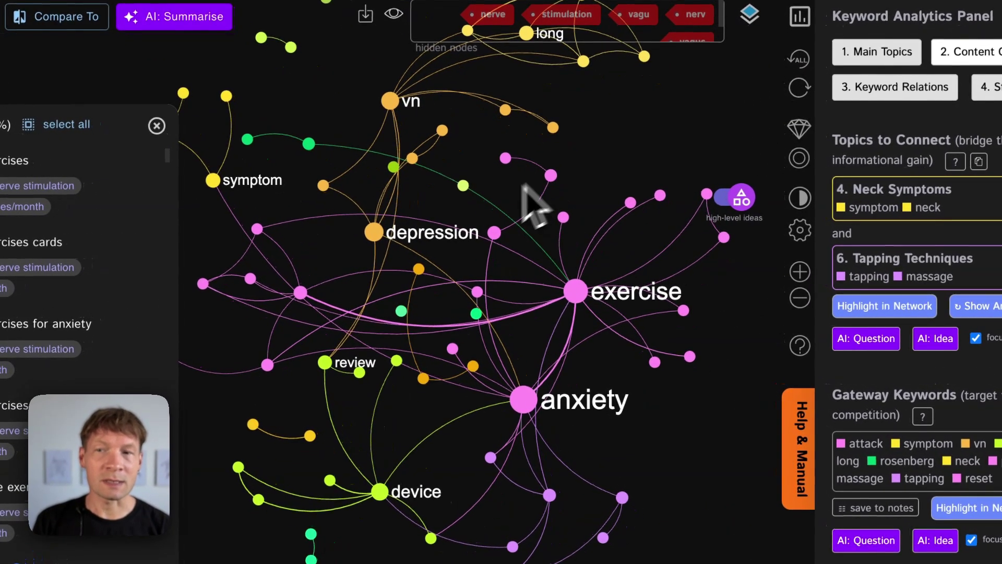
drag(503, 201, 479, 227)
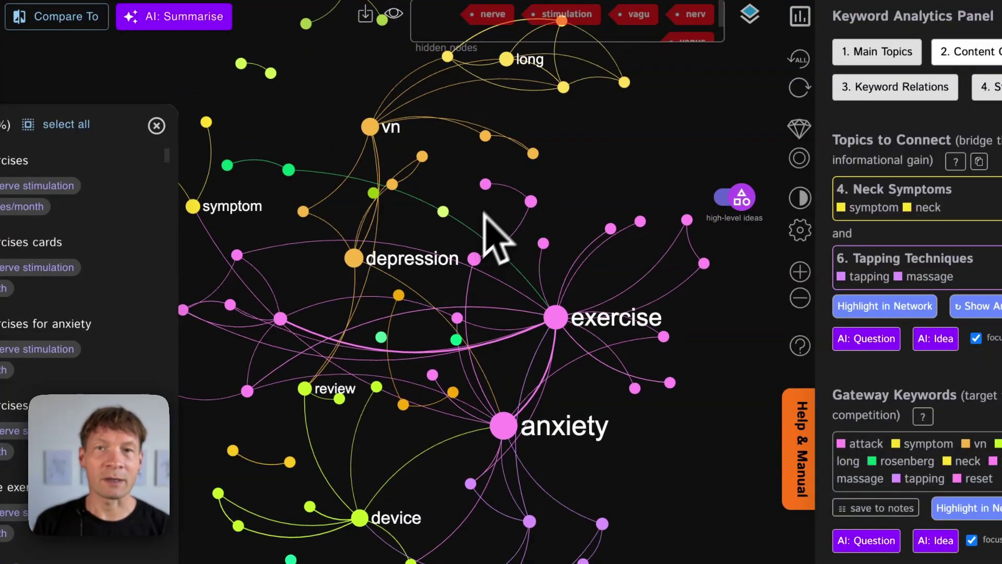
drag(426, 313, 475, 309)
drag(459, 351, 415, 357)
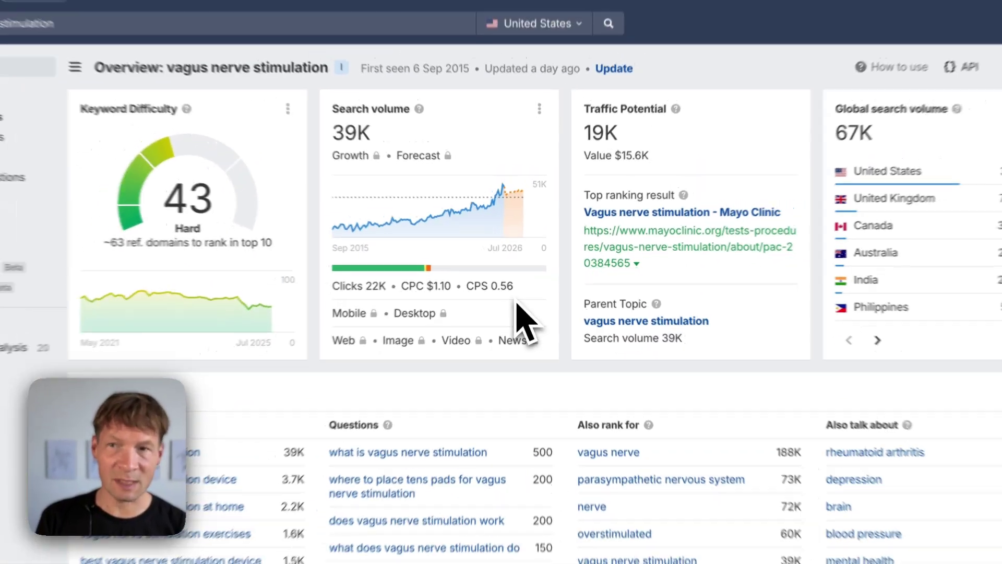
- Show the Matching terms list for 'vagus nerve stimulation' and scroll through its 1,581 keywords
scroll(409, 345, down, 1)
scroll(404, 339, up, 1)
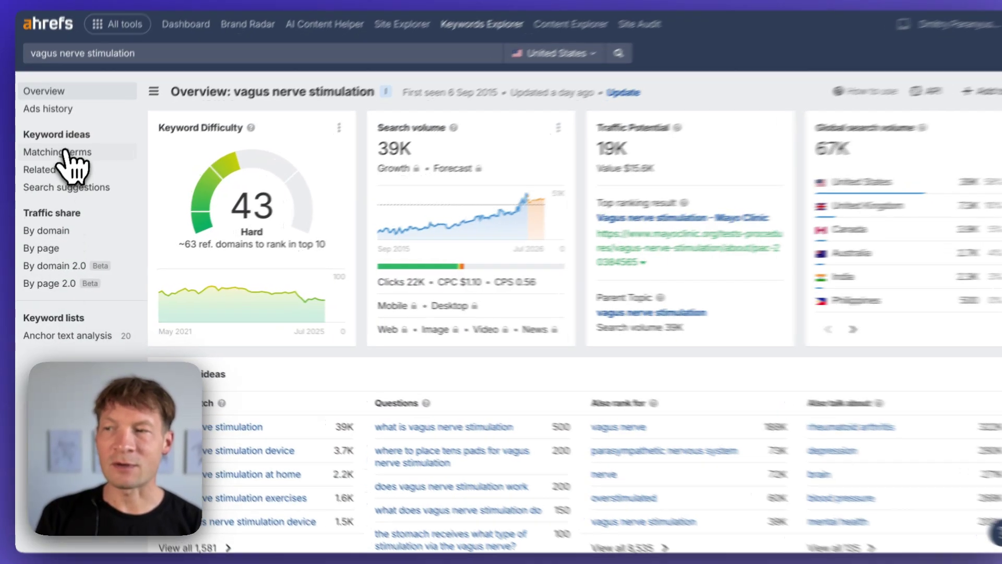
click(61, 157)
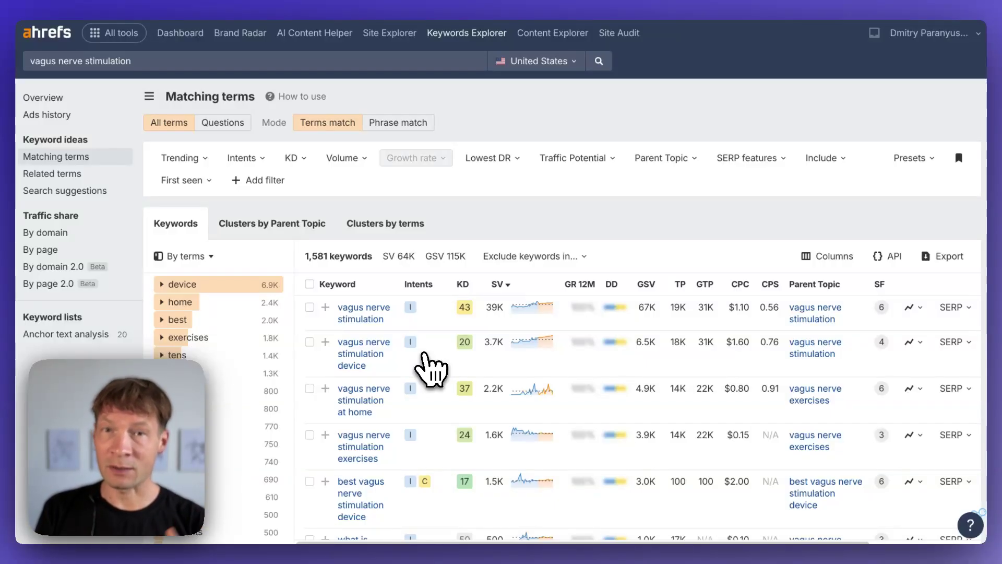
scroll(412, 402, down, 5)
scroll(398, 425, up, 5)
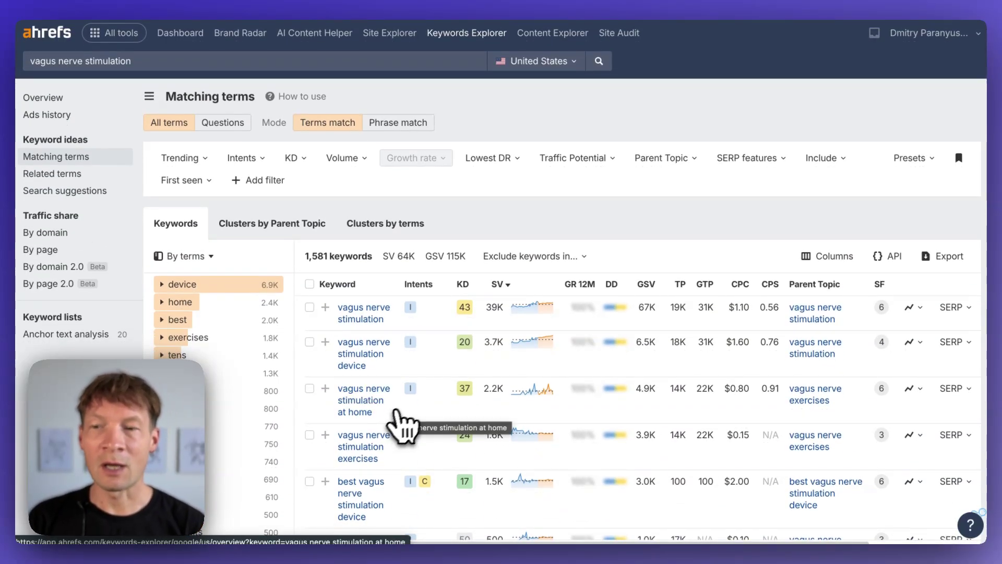
scroll(424, 362, down, 2)
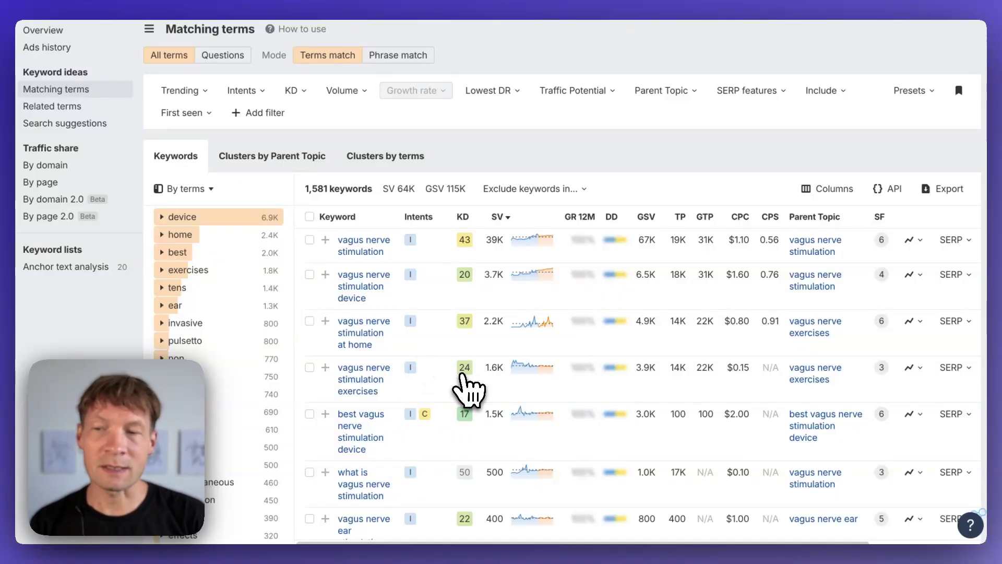
scroll(469, 389, down, 2)
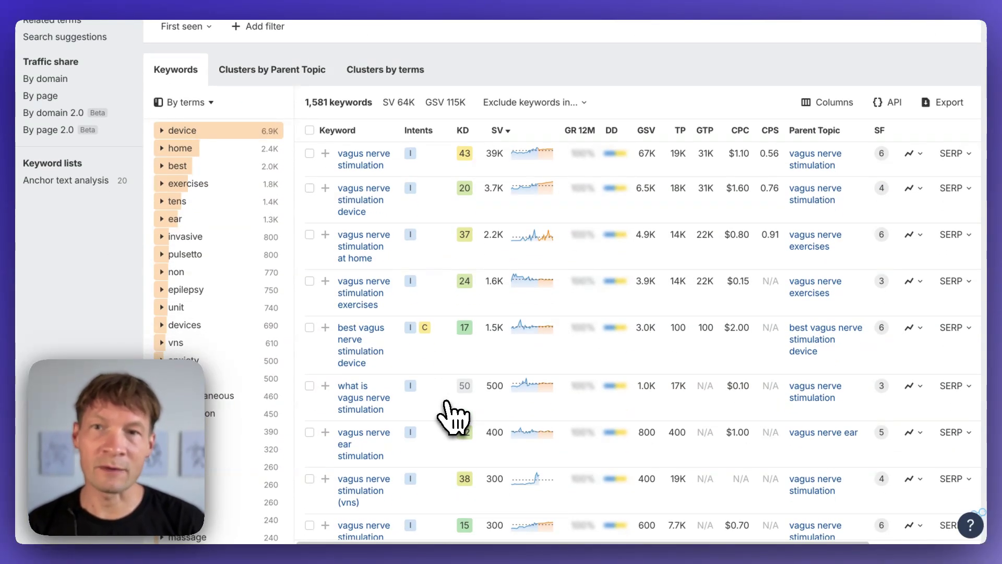
scroll(473, 402, up, 4)
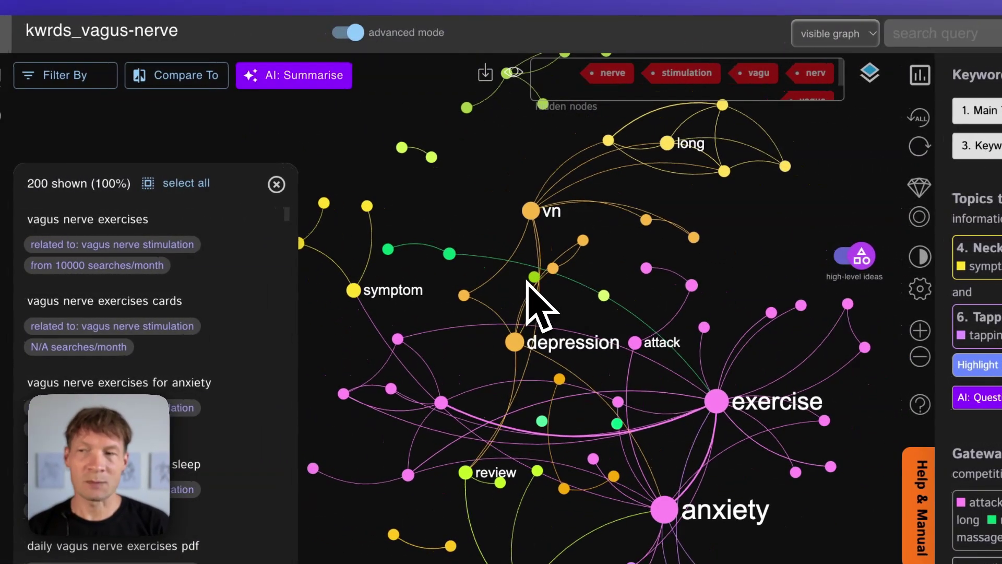
- Go to the InfraNodus welcome page via Apps and choose text input under 'Analyze Texts, Files & External Sources'
click(27, 32)
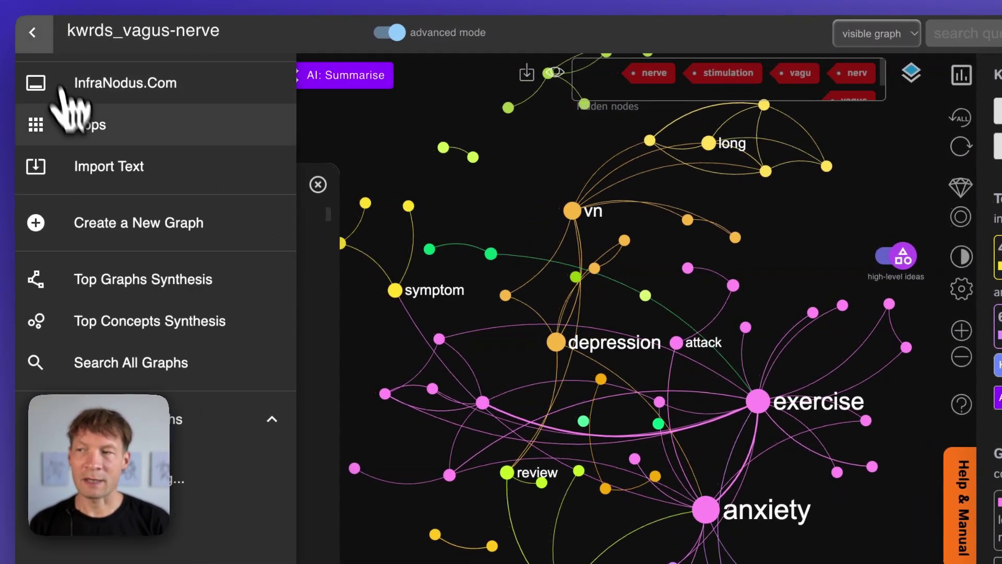
click(73, 126)
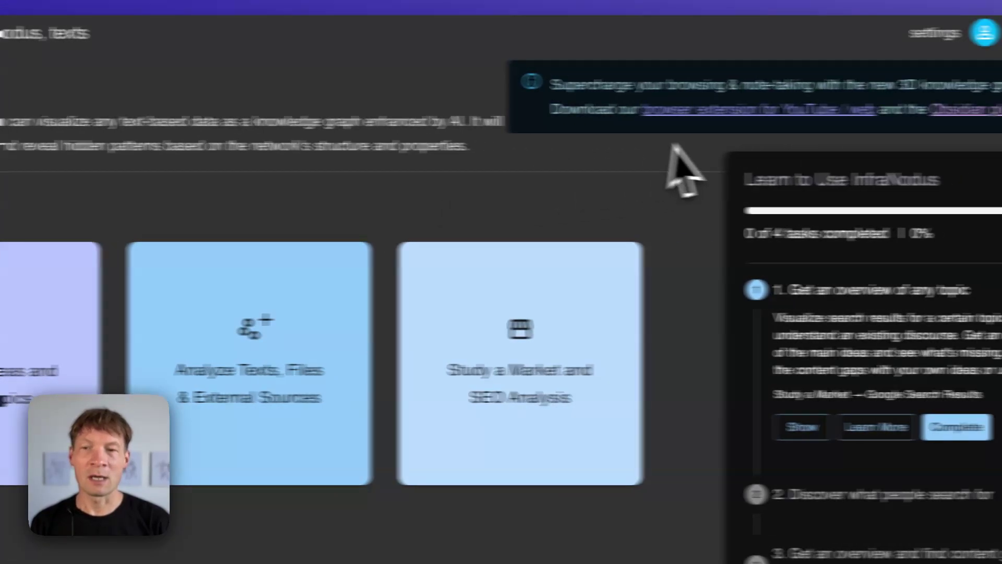
click(684, 169)
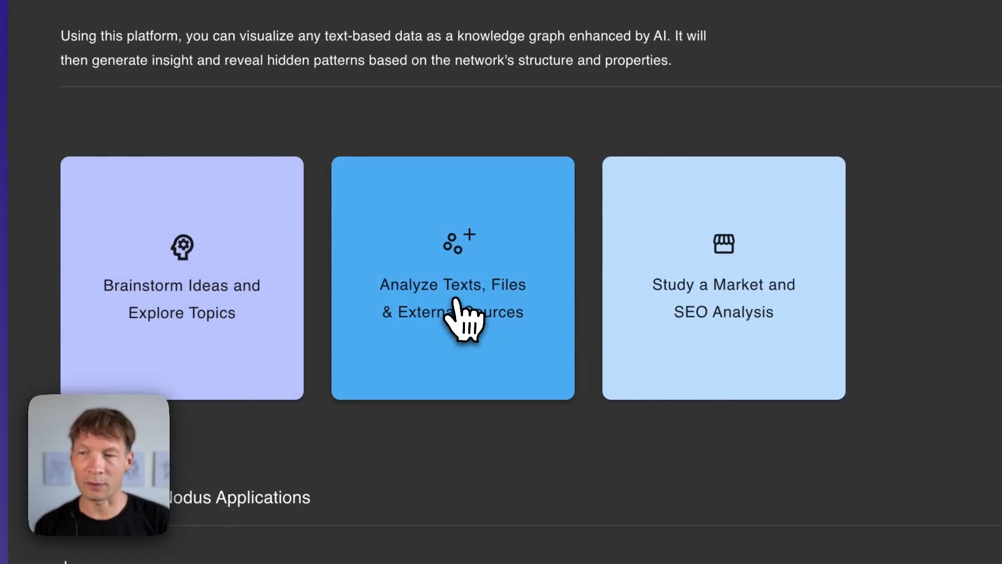
click(445, 302)
click(294, 315)
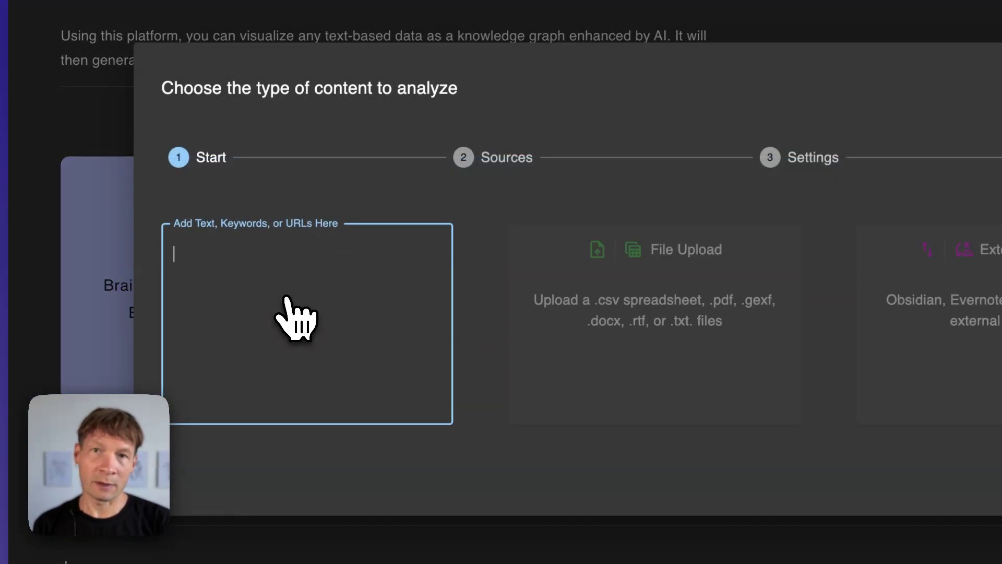
- Enter the vagus nerve query and build a graph from PubMed Scientific Database Results
text(vaghu)
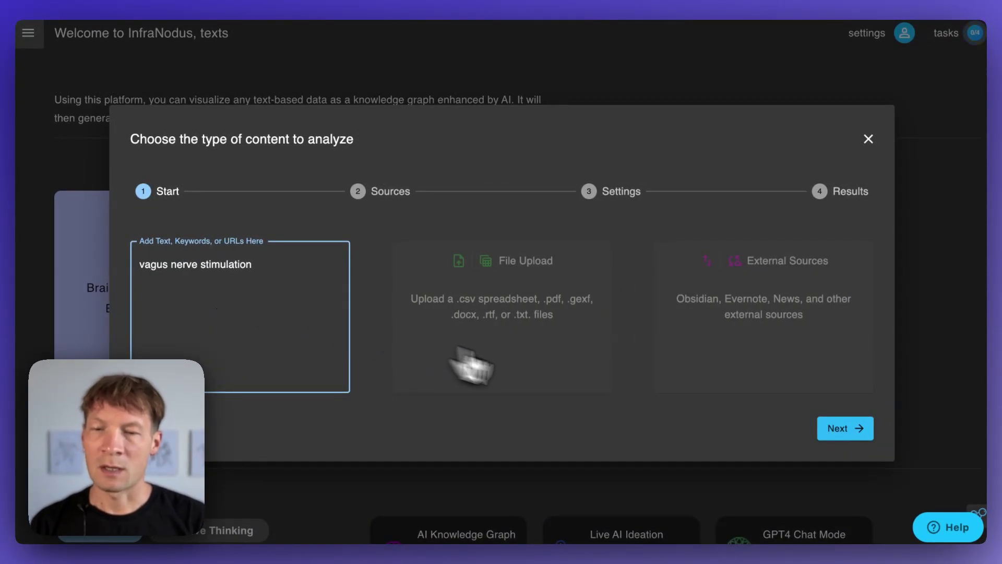
click(834, 431)
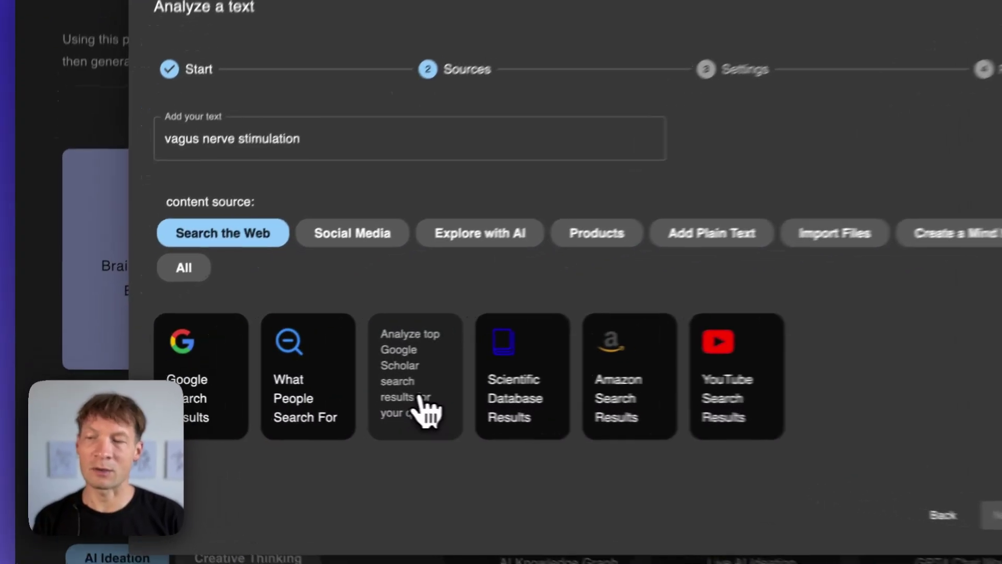
click(356, 411)
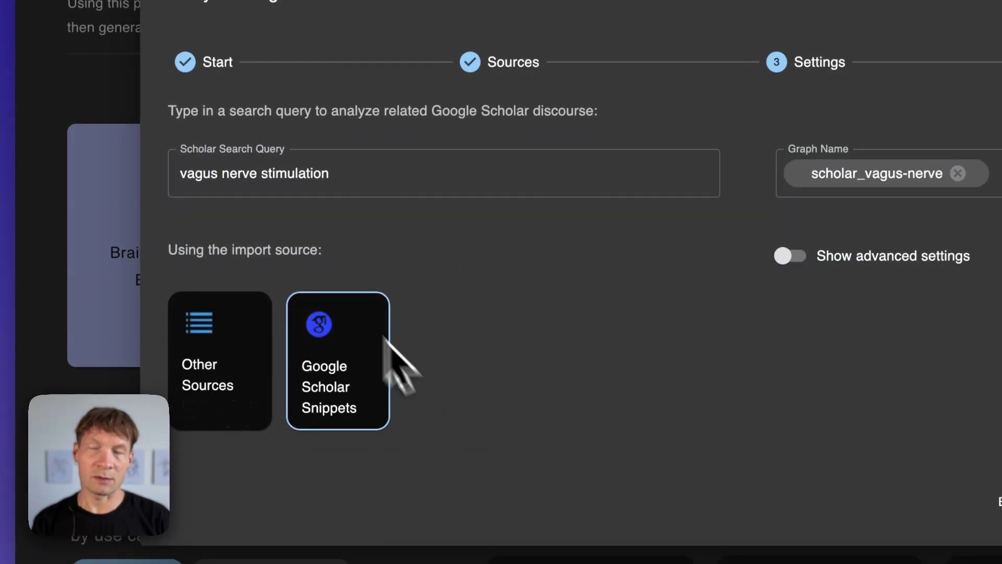
click(261, 365)
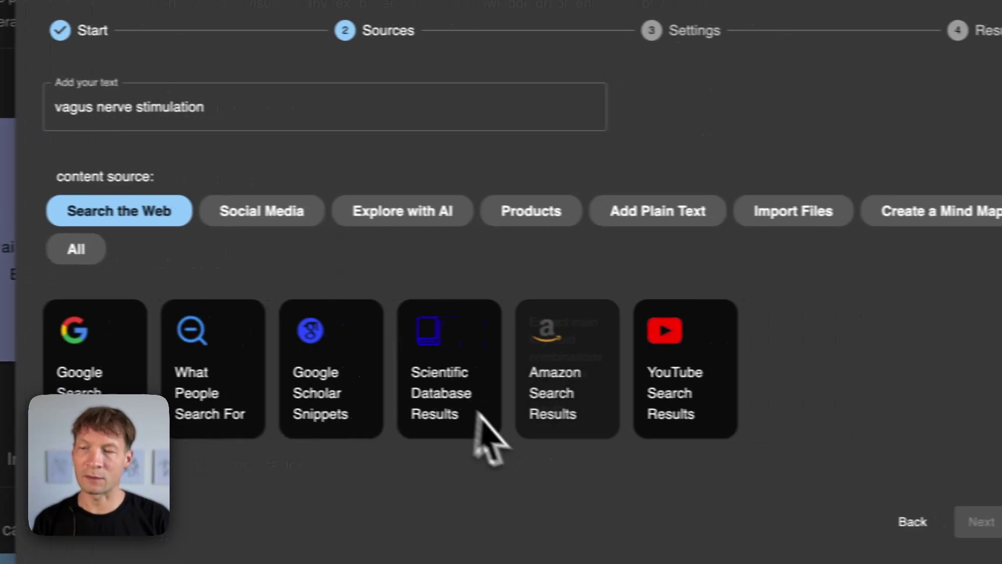
click(471, 411)
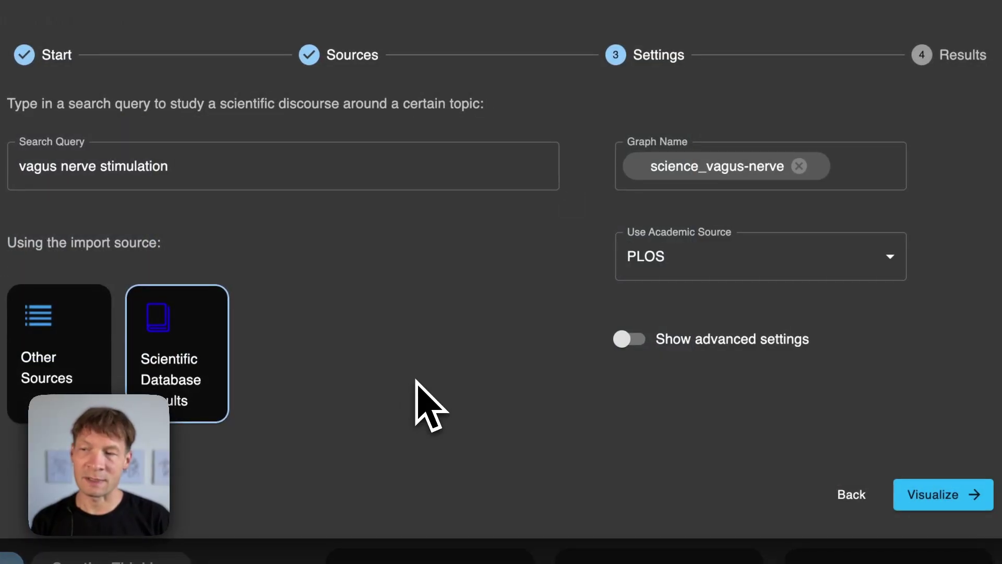
click(700, 276)
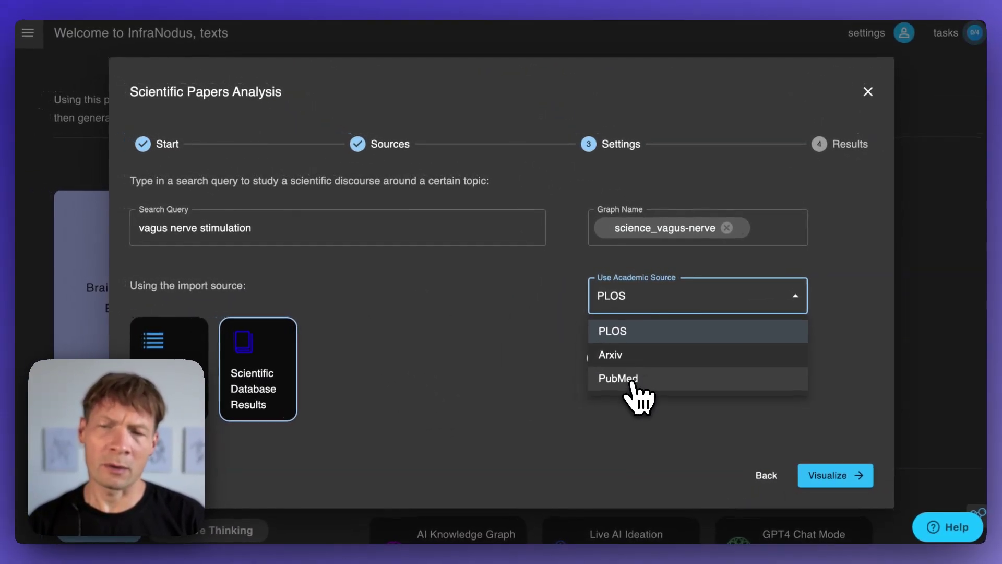
click(631, 382)
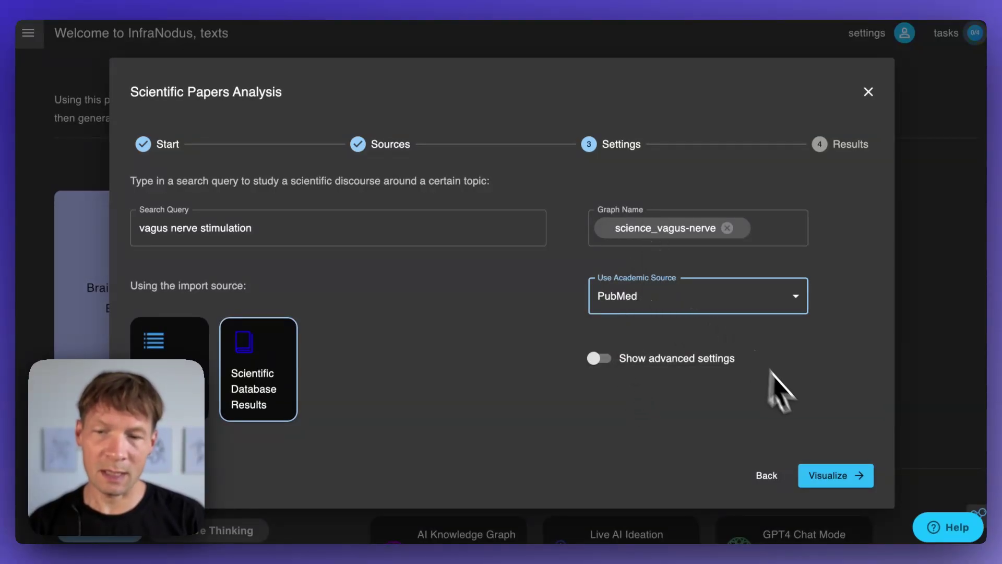
click(832, 475)
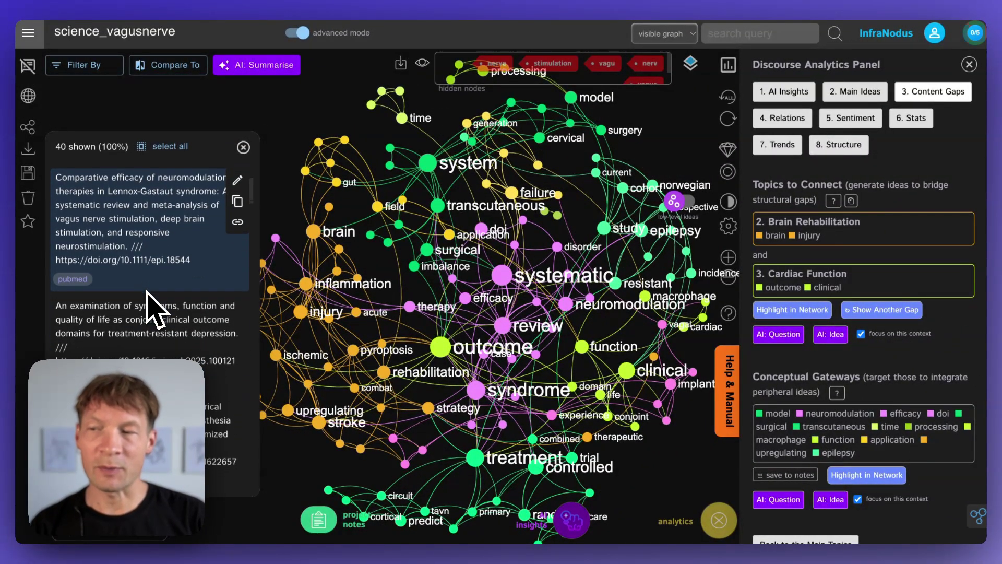
- Select the vagus, nerve and stimulation nodes together and hide them from the PubMed graph
scroll(146, 292, down, 1)
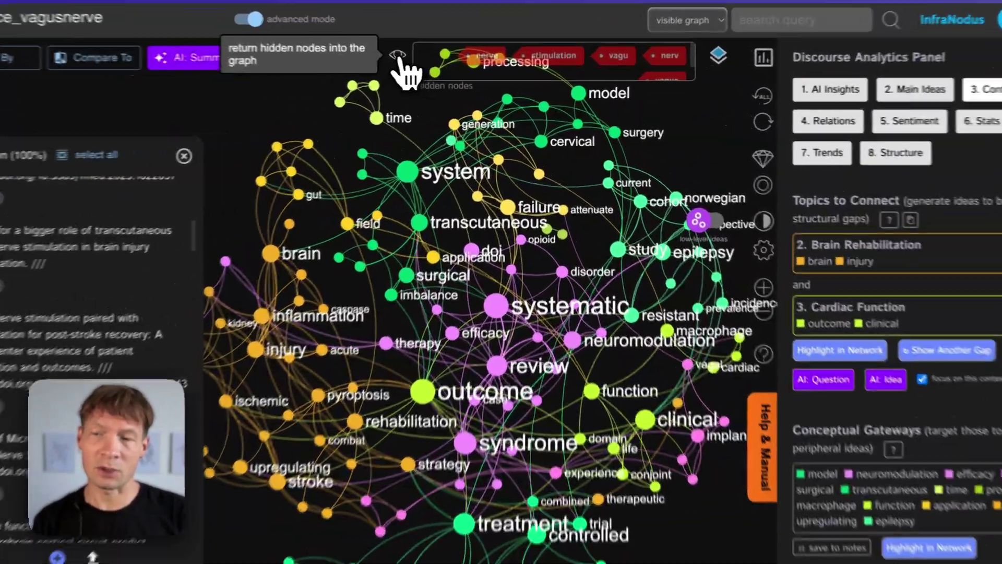
click(421, 63)
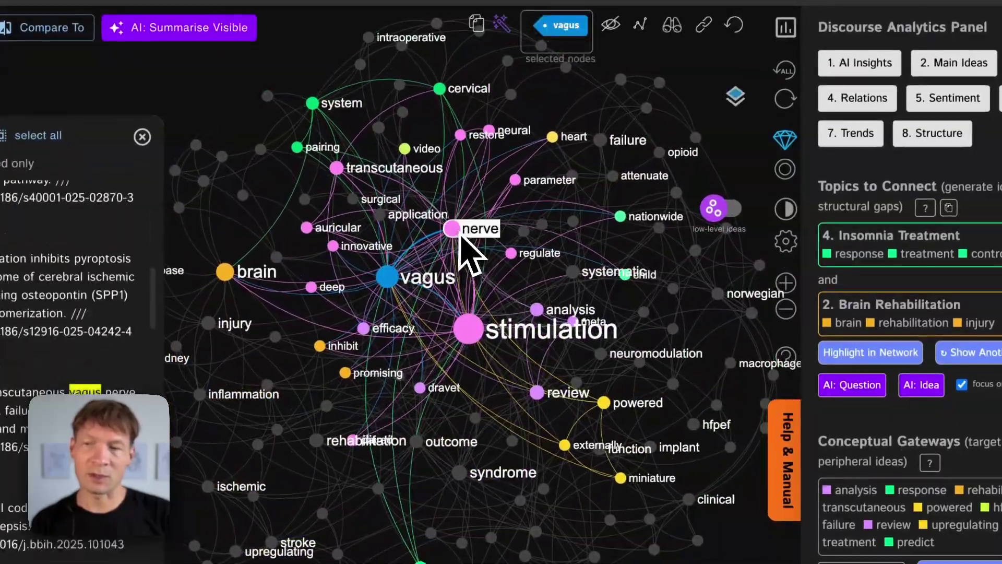
click(453, 232)
click(466, 330)
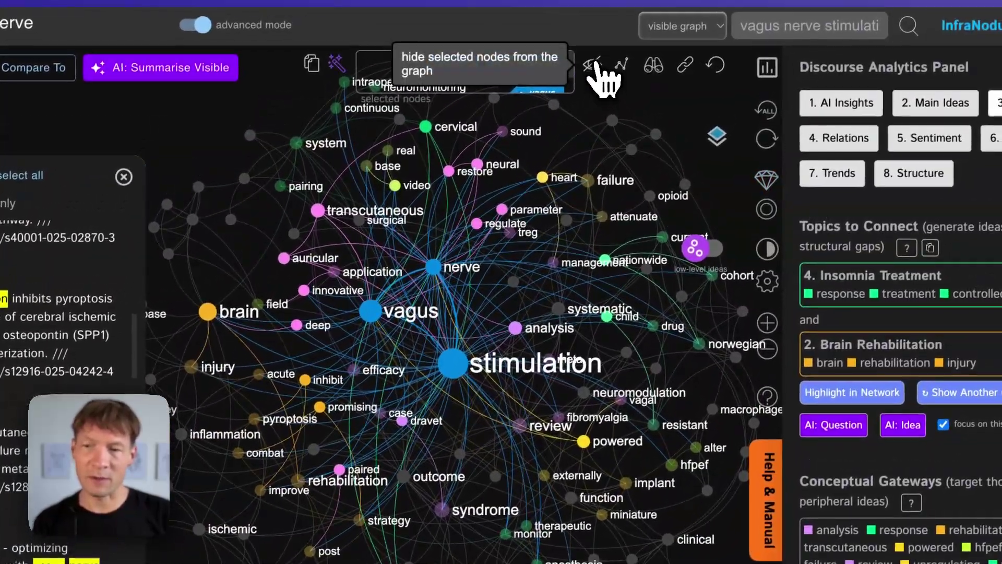
click(600, 47)
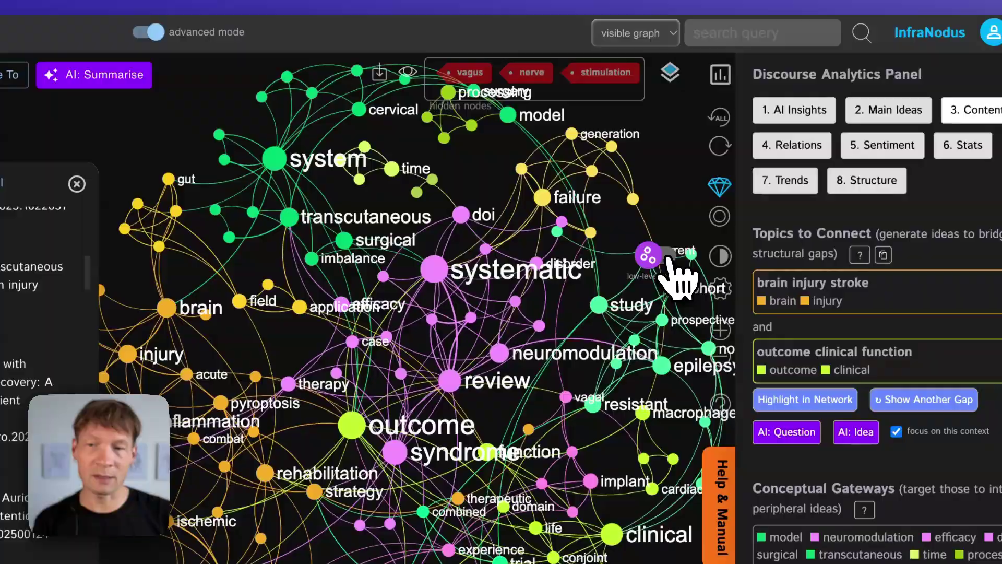
- Show high-level topic labels, then filter the graph to the Insomnia Treatment cluster's 3 papers
click(663, 251)
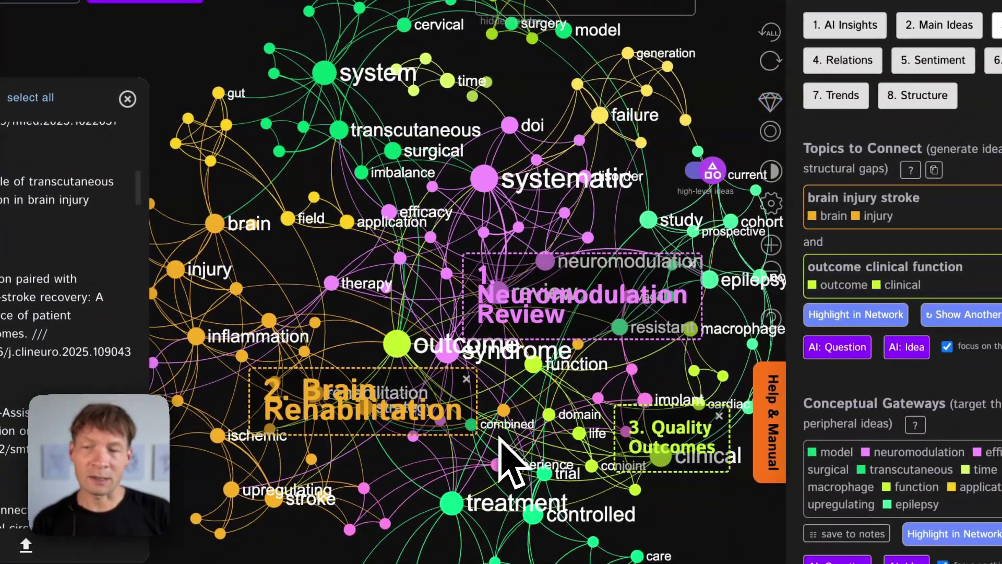
drag(506, 460, 462, 466)
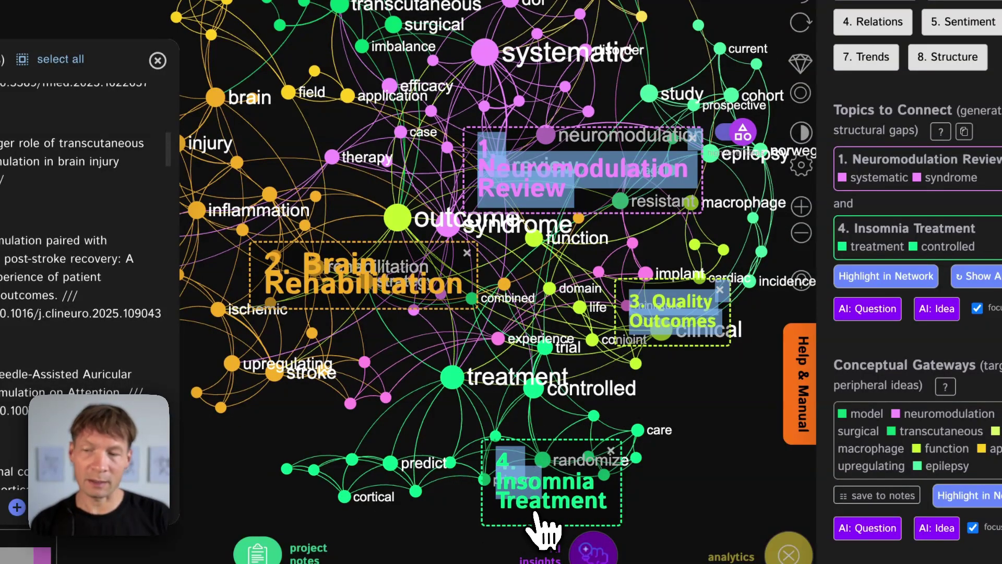
click(542, 501)
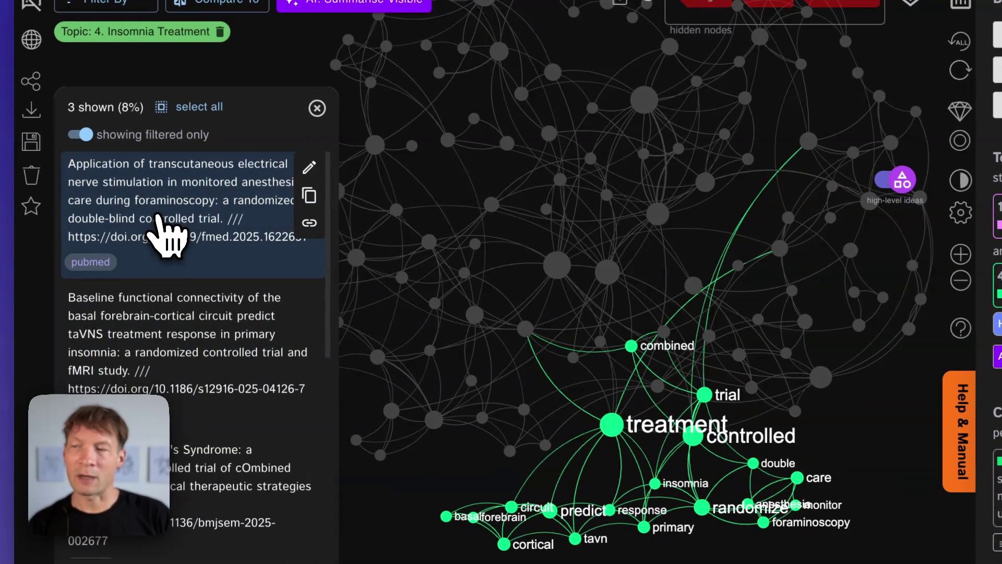
scroll(70, 324, down, 3)
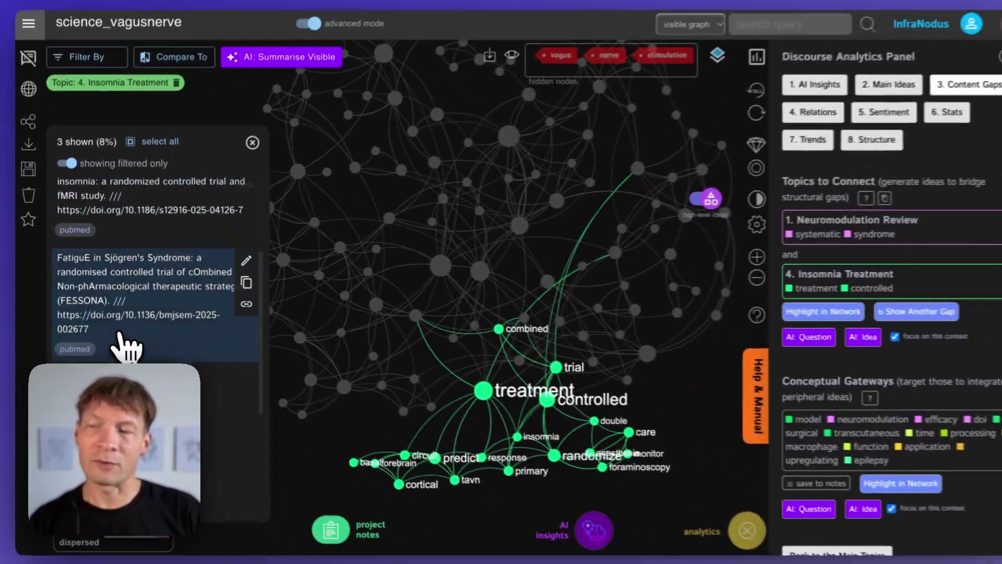
scroll(125, 345, up, 5)
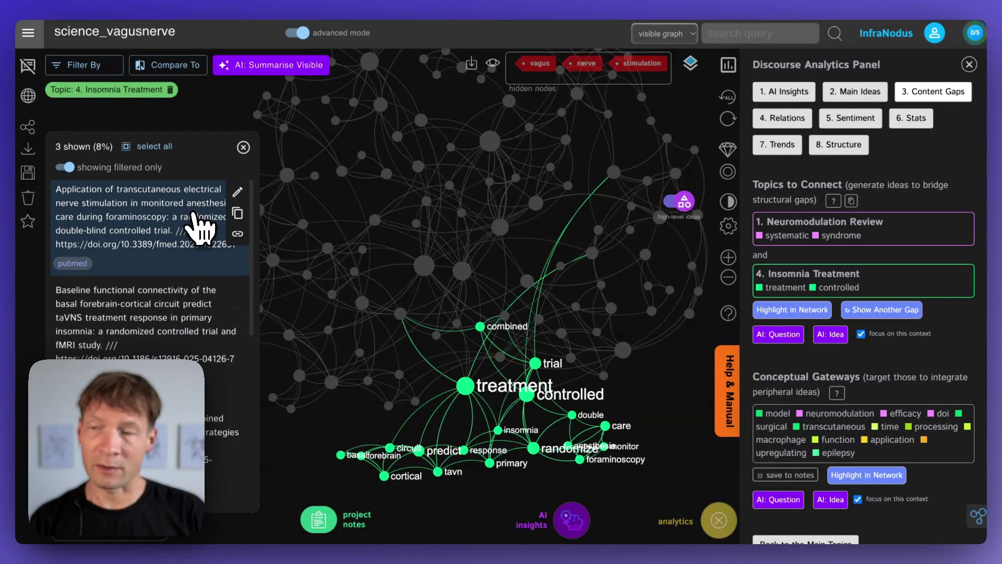
- Reload the full graph and highlight the Surgical Monitoring–Epilepsy Cohort content gap
click(727, 98)
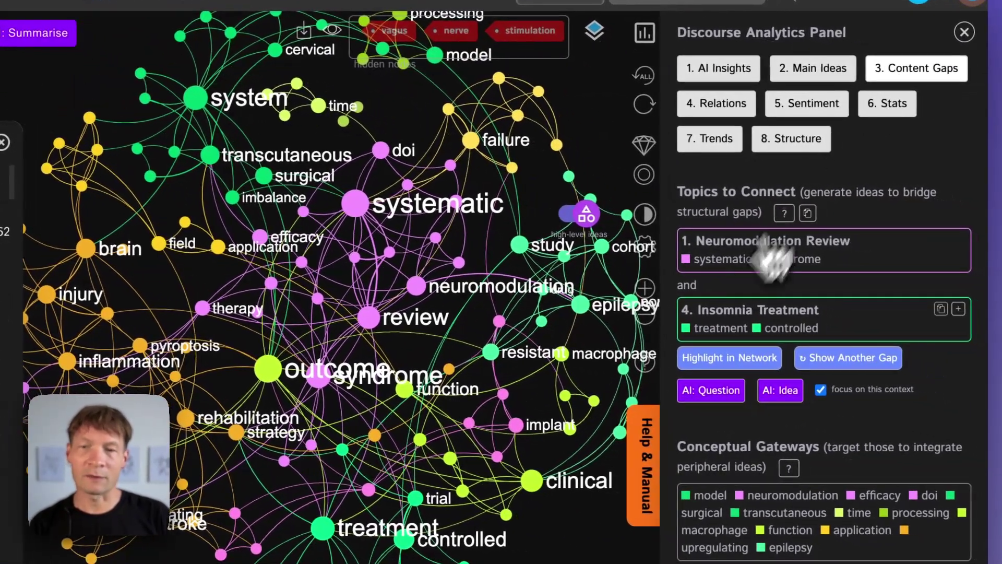
click(729, 357)
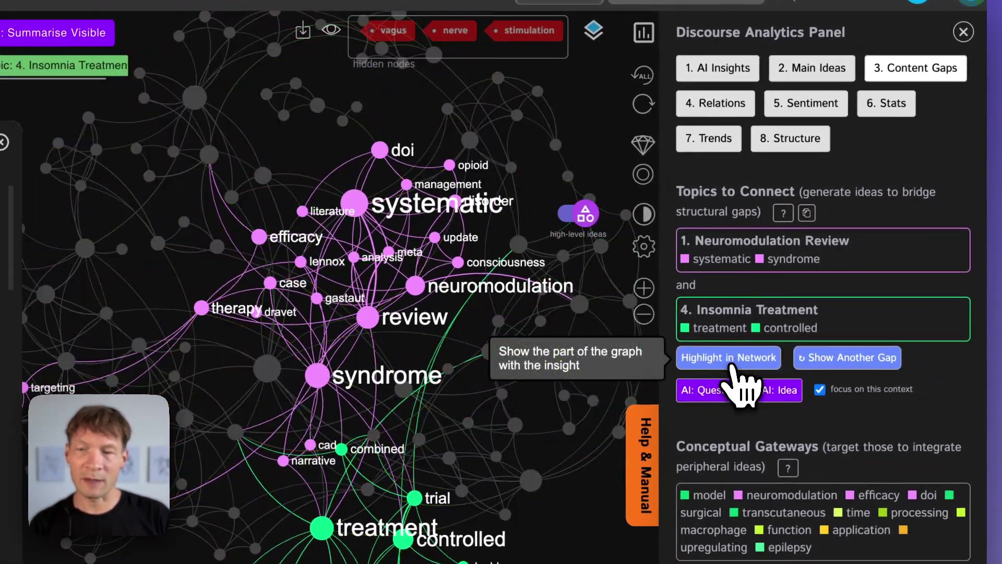
click(853, 359)
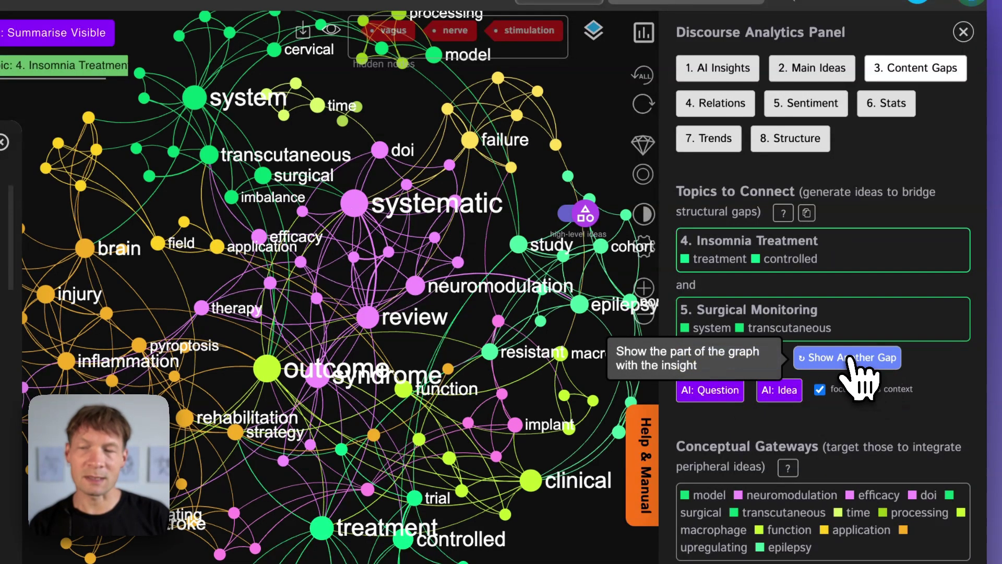
click(849, 358)
click(741, 359)
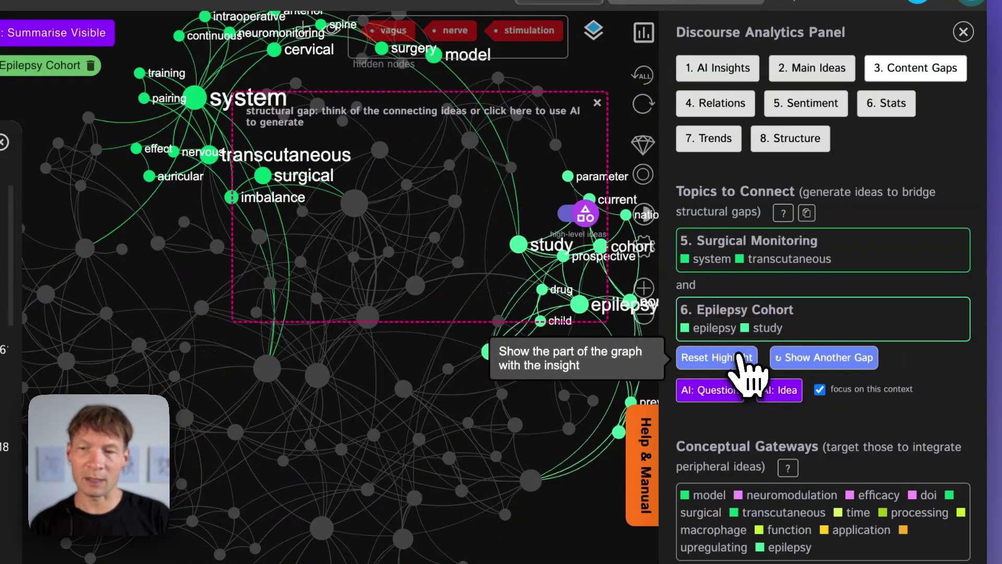
drag(476, 340, 447, 421)
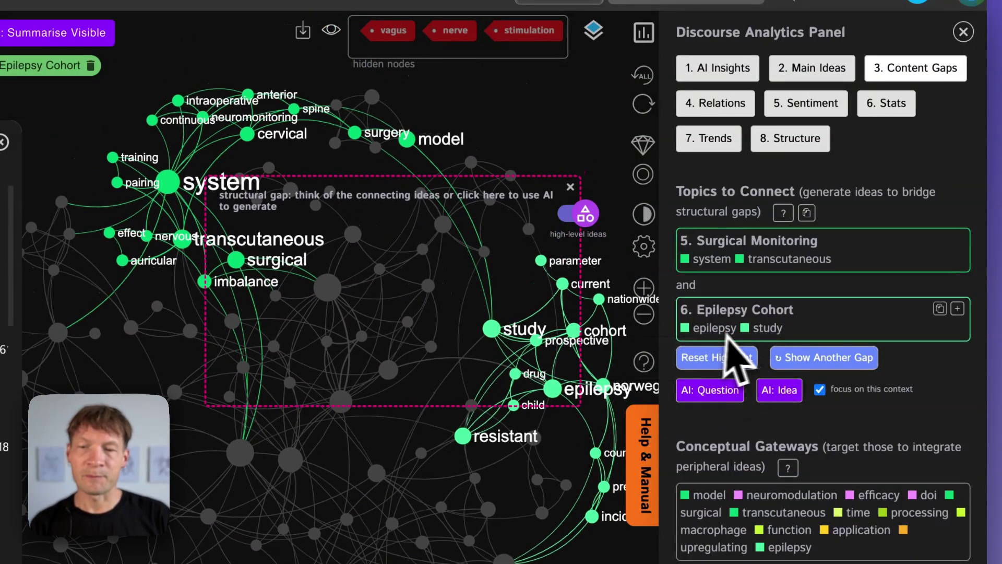
- Cycle gaps from Heart Failure–Microbiome Research onward until Brain Rehabilitation–Epilepsy Cohort appears
click(821, 362)
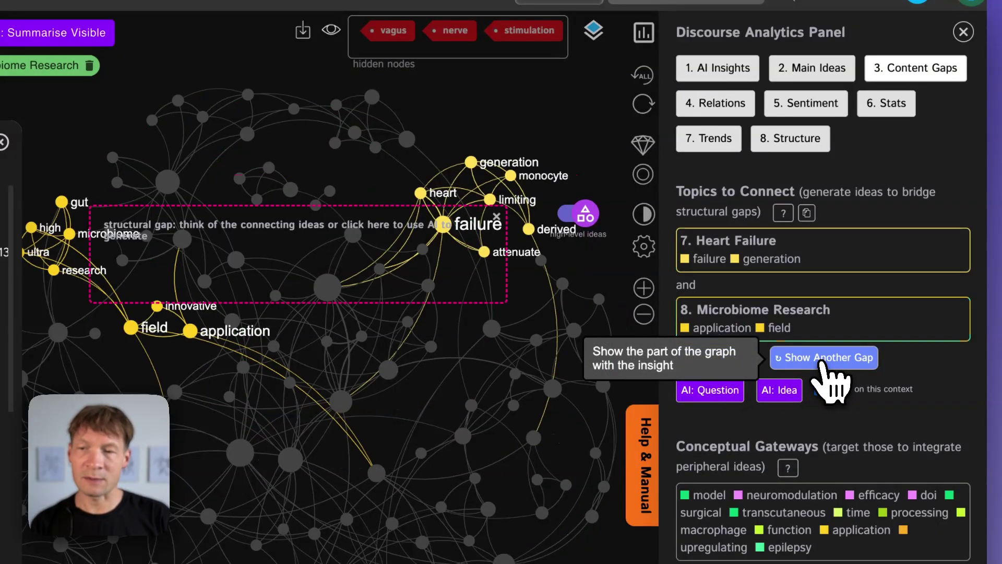
click(822, 362)
click(822, 362)
click(823, 362)
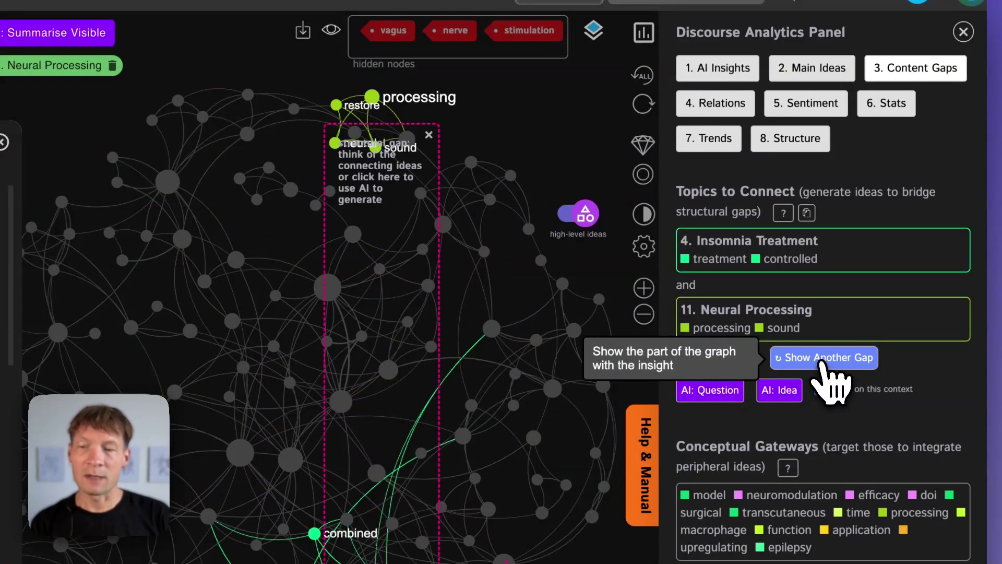
click(823, 362)
click(823, 362)
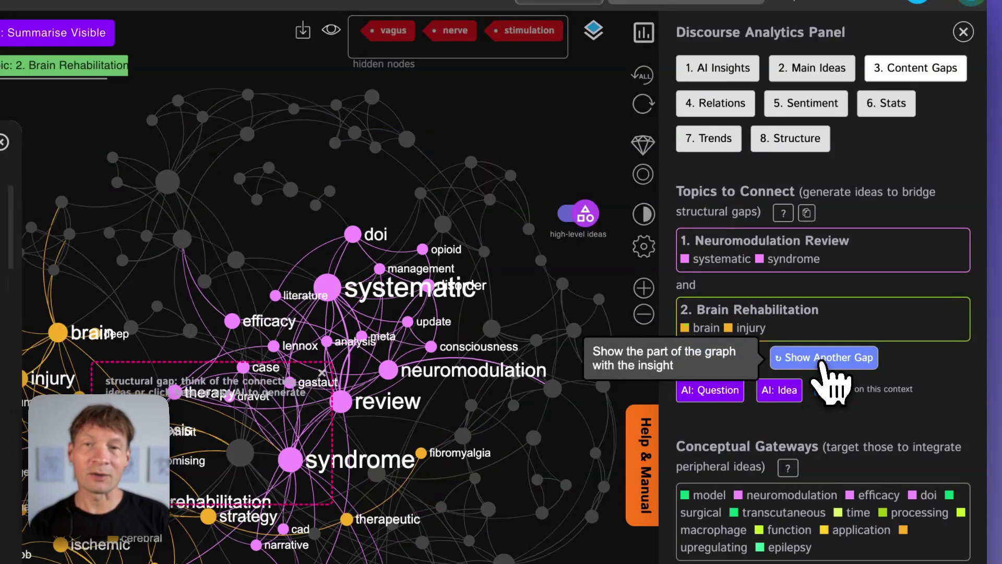
click(823, 362)
click(823, 362)
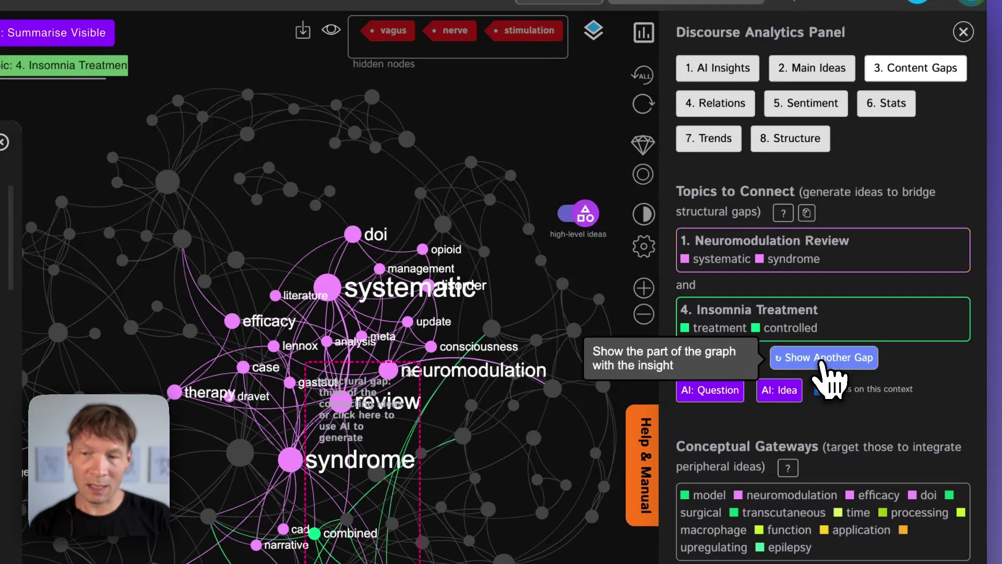
click(823, 362)
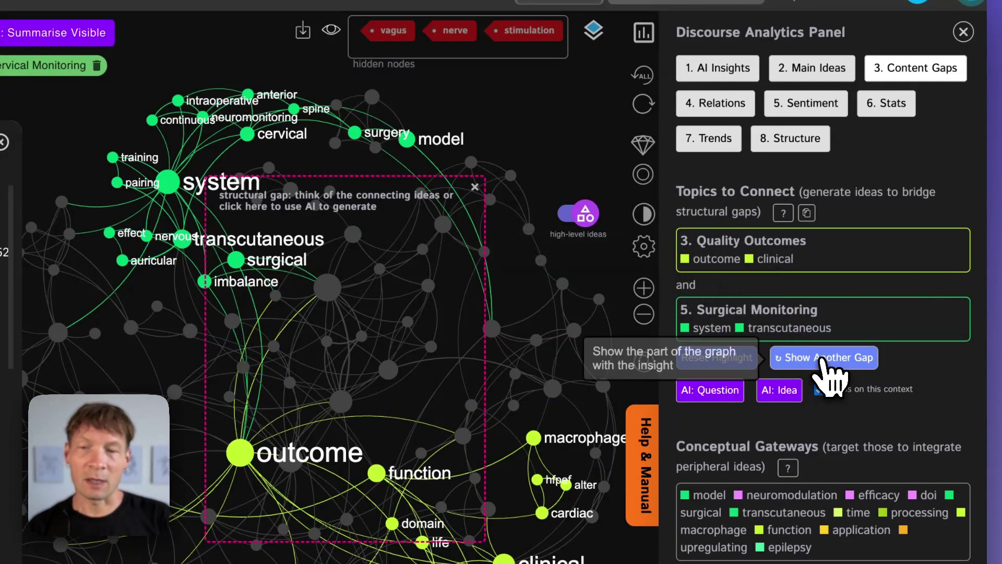
click(823, 362)
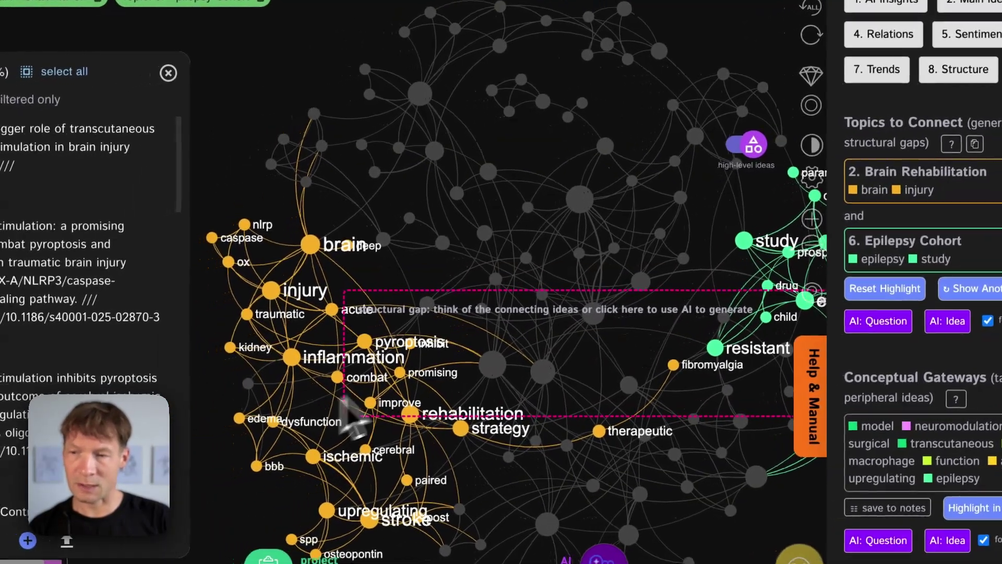
- Pan and zoom the graph around the gap between the orange brain-injury and epilepsy clusters
drag(346, 404, 483, 334)
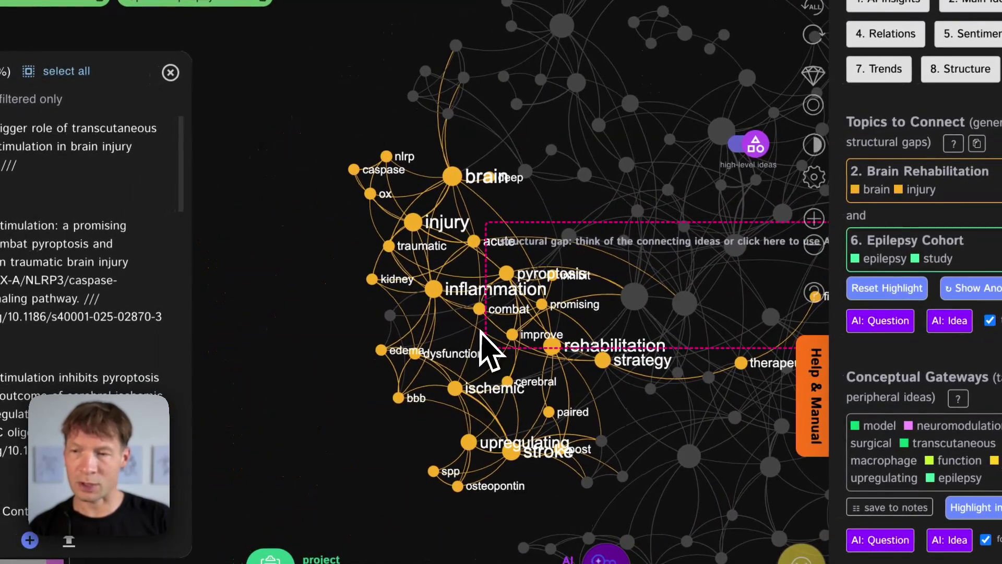
scroll(483, 334, up, 2)
scroll(483, 334, down, 2)
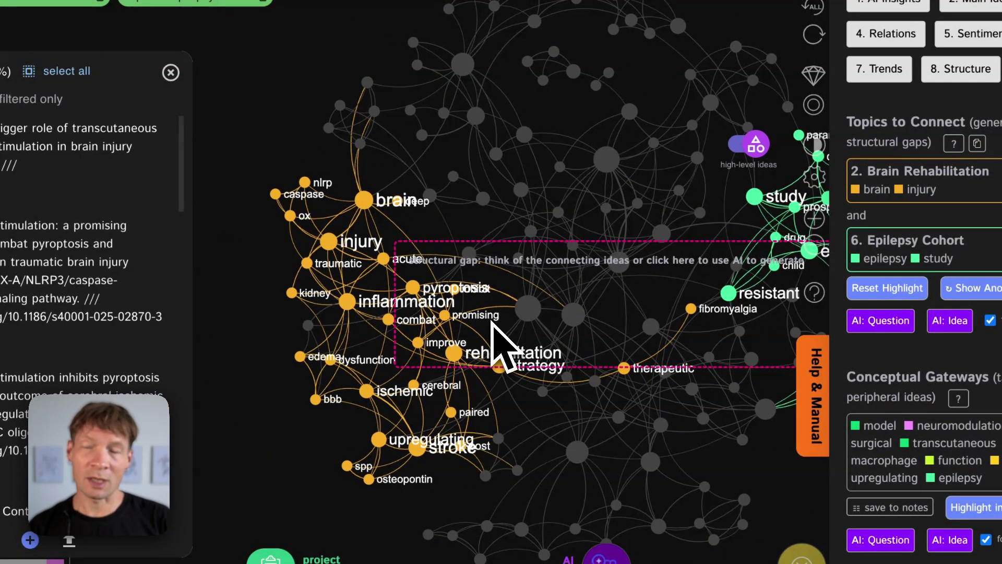
drag(493, 324, 364, 353)
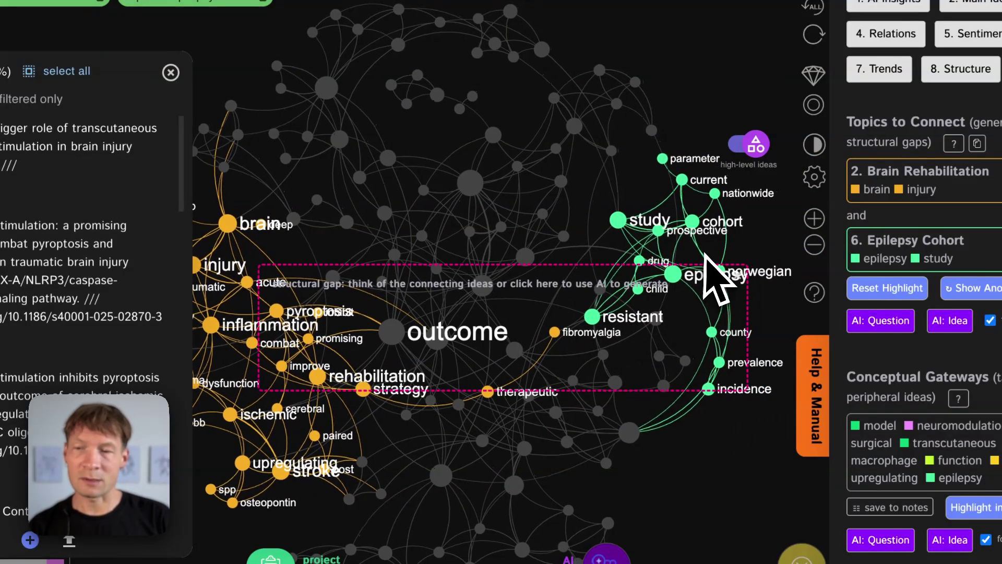
scroll(719, 275, up, 4)
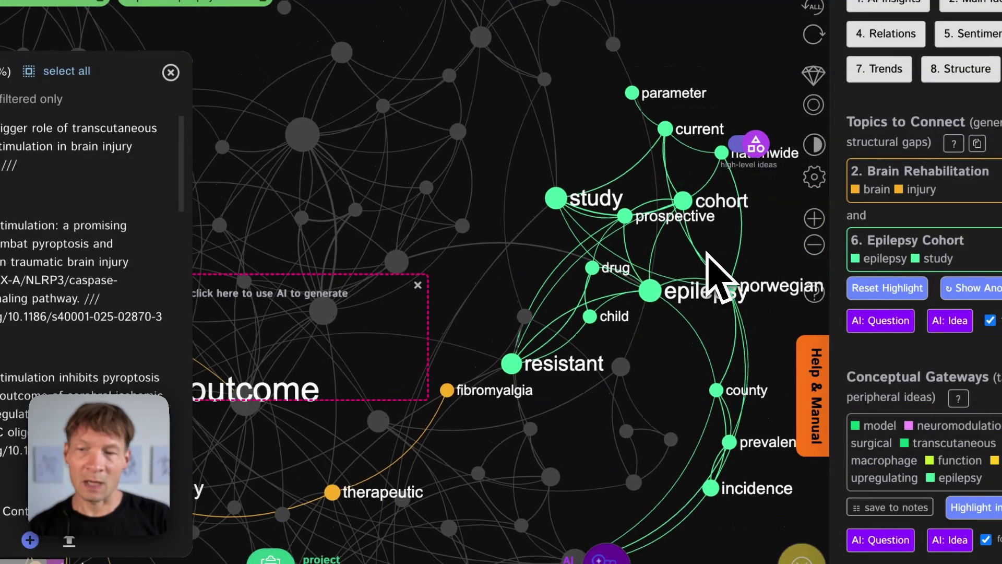
scroll(707, 253, down, 3)
drag(566, 339, 625, 295)
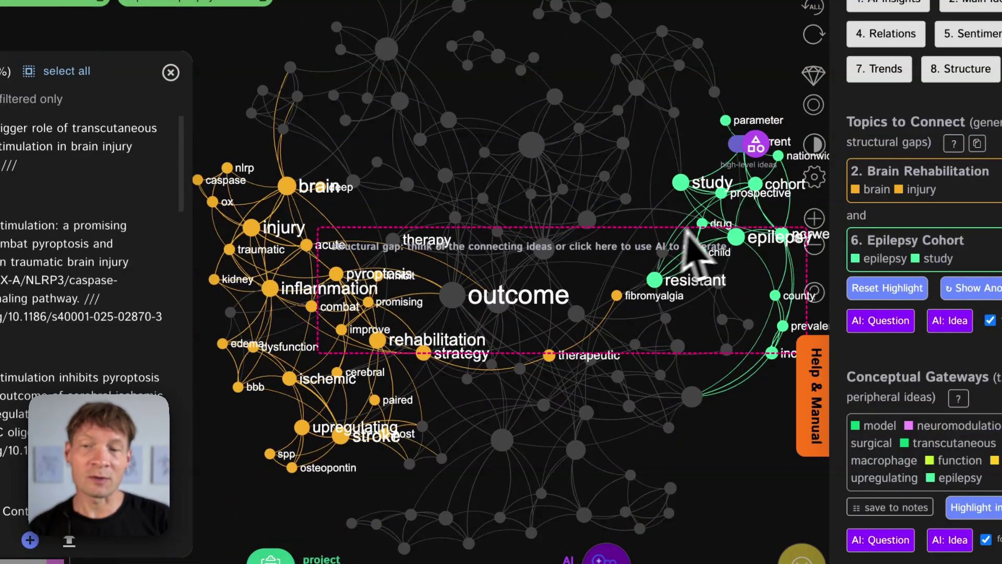
drag(552, 299, 527, 319)
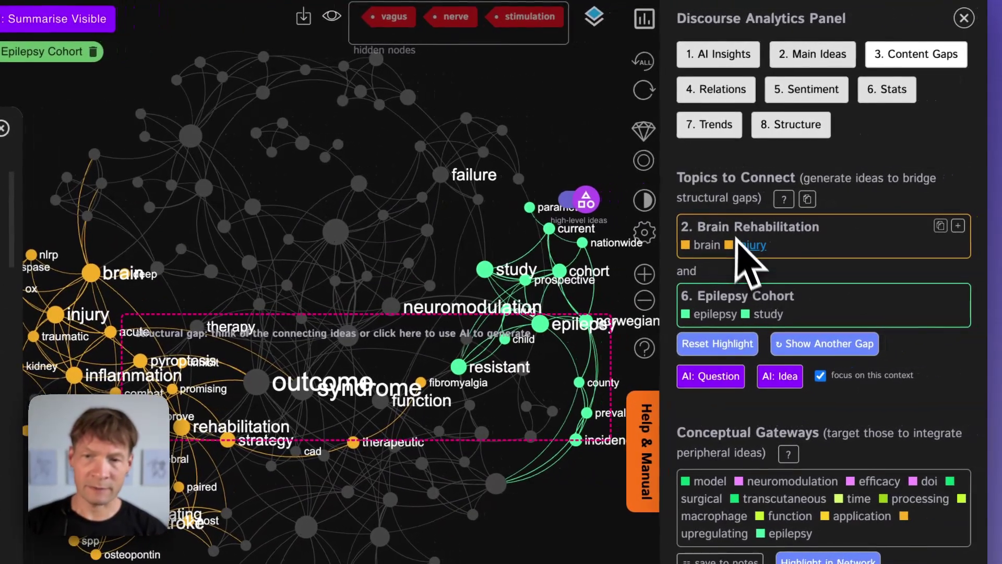
- Highlight the Heart Failure–Microbiome Research gap, filtering the list to its 3 papers
click(817, 345)
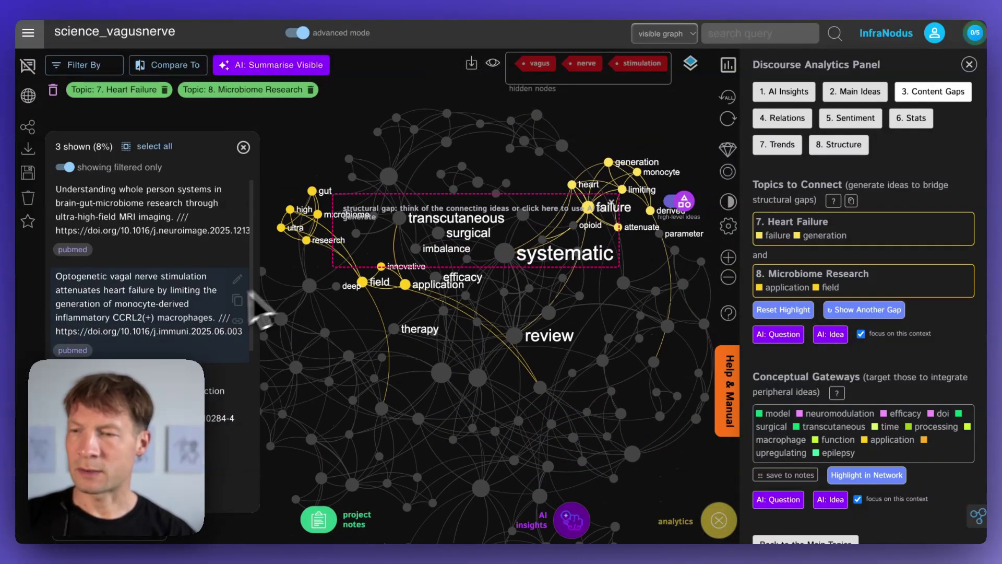
- Generate and read an AI summary of the three visible heart failure and microbiome papers
scroll(211, 321, down, 3)
scroll(209, 321, up, 3)
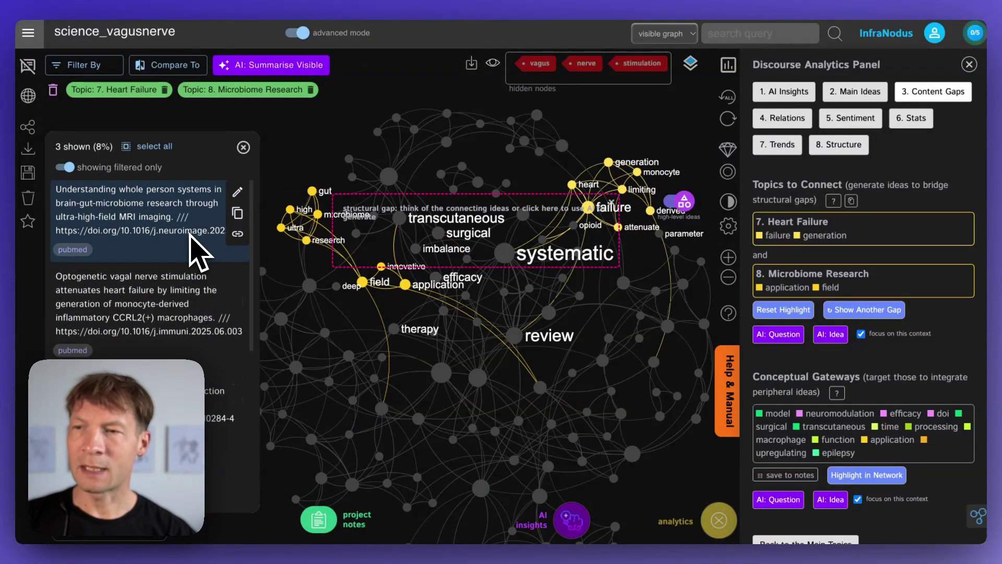
click(263, 68)
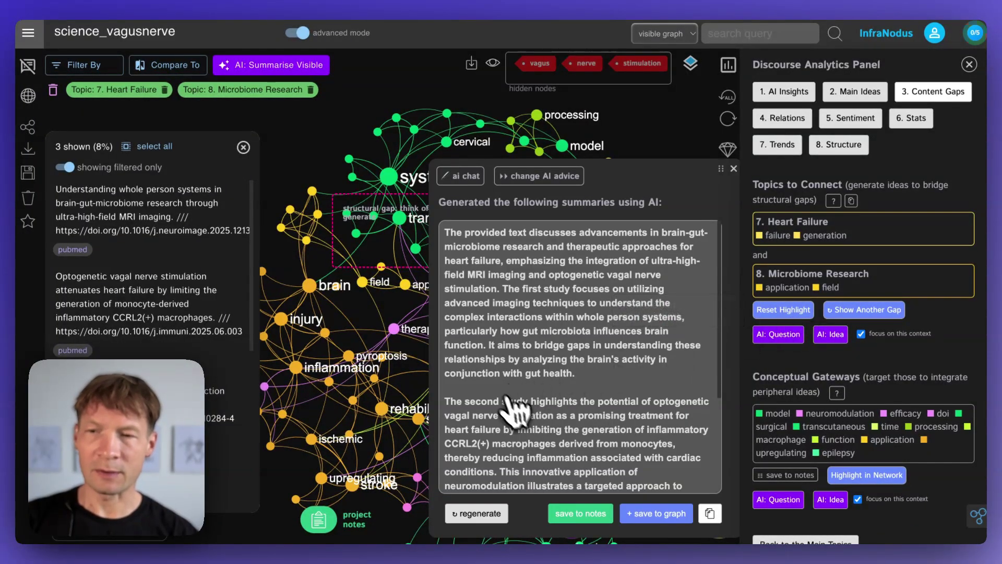
scroll(579, 426, down, 3)
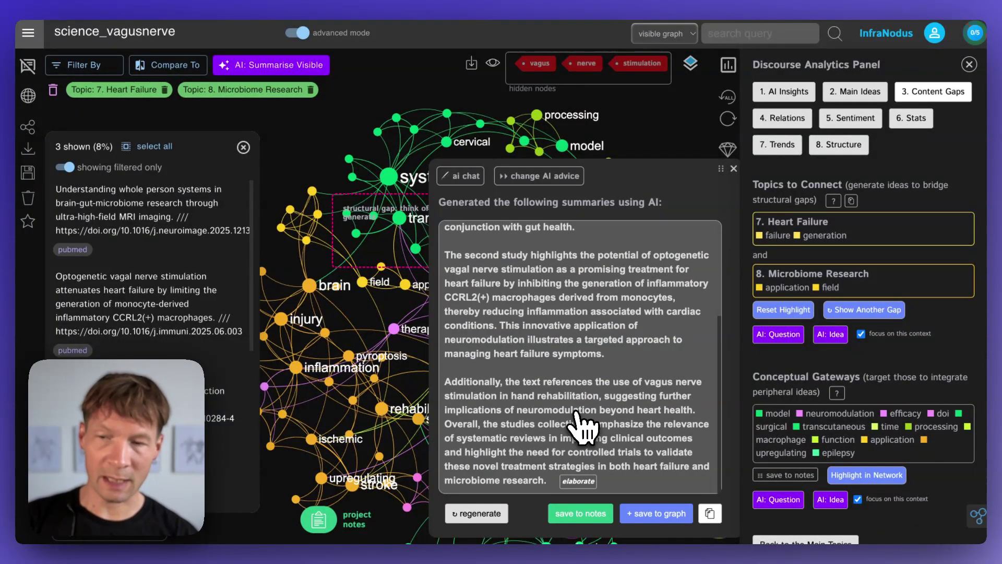
scroll(582, 425, up, 3)
- Close the summary and re-highlight the Heart Failure–Microbiome Research gap in the graph
click(782, 310)
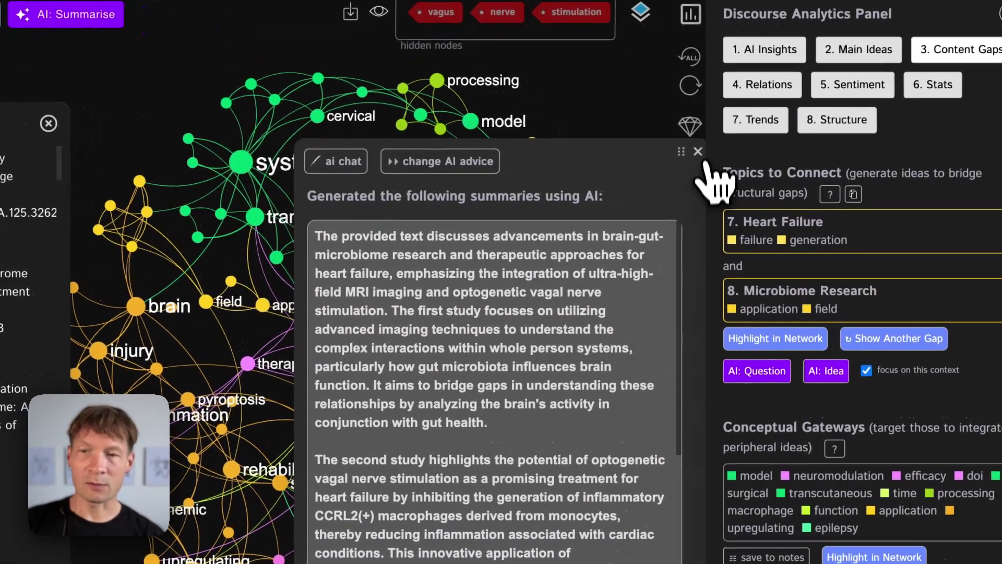
click(699, 153)
click(798, 339)
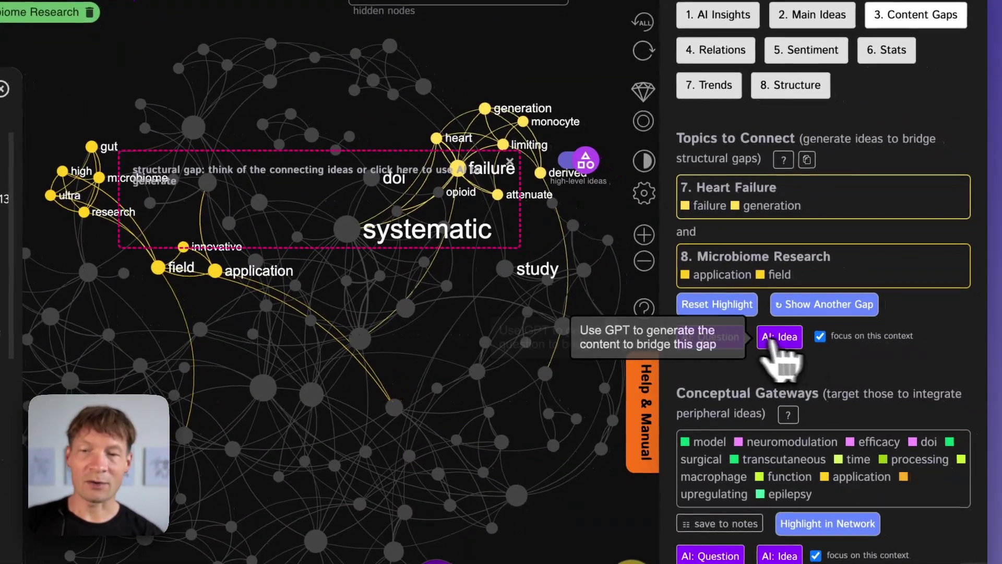
- Generate AI questions and ideas for the gap, such as a microbiome-monitoring VNS app
click(702, 338)
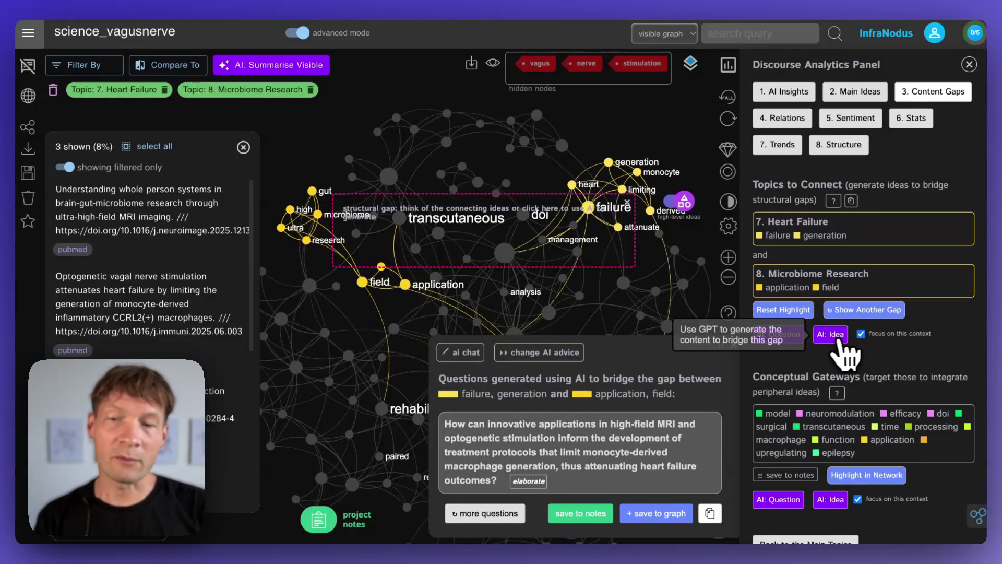
click(834, 336)
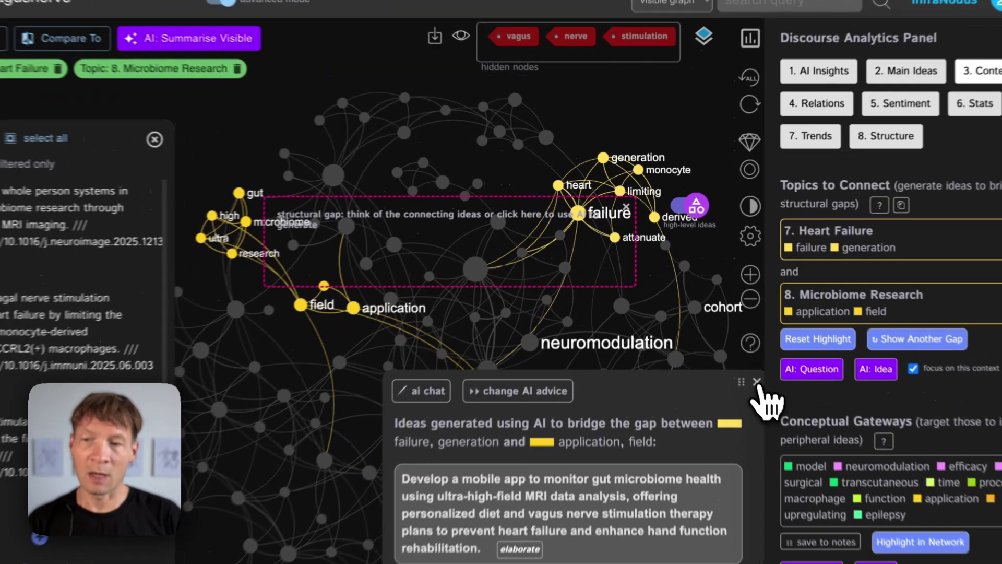
click(733, 345)
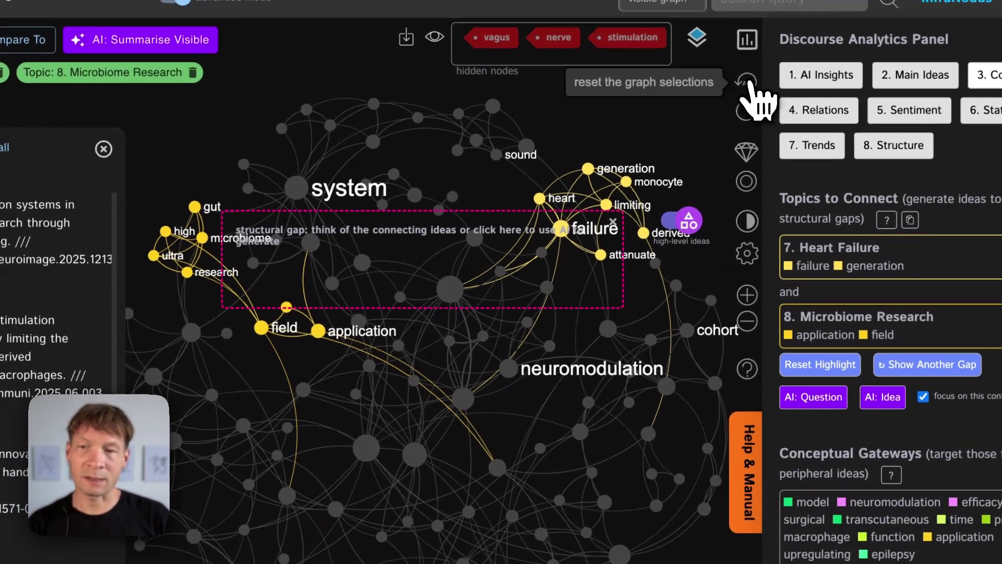
- Reset the gap highlight and start a new text analysis with the query 'vagus nerve stimulation'
click(747, 82)
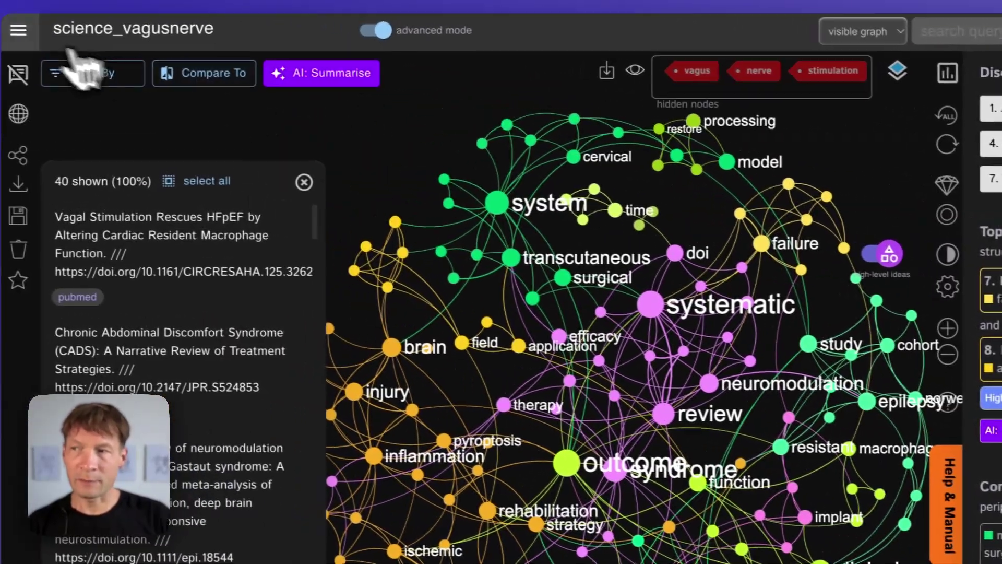
click(18, 30)
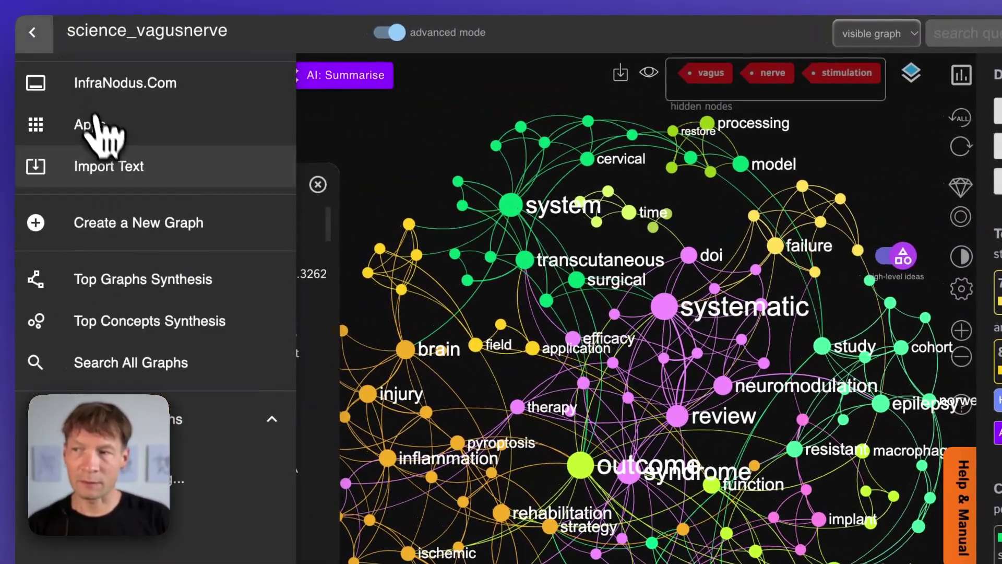
click(99, 130)
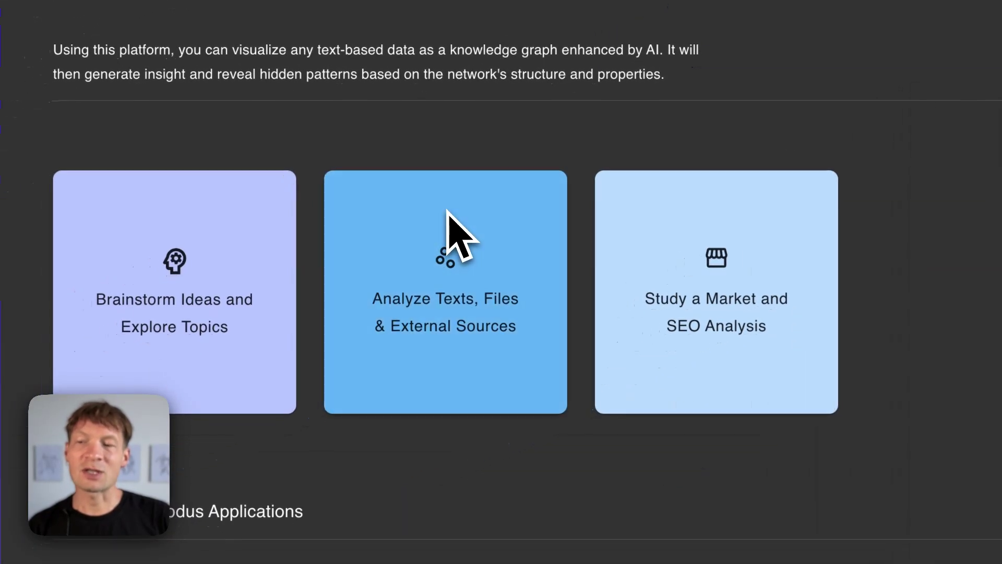
click(451, 301)
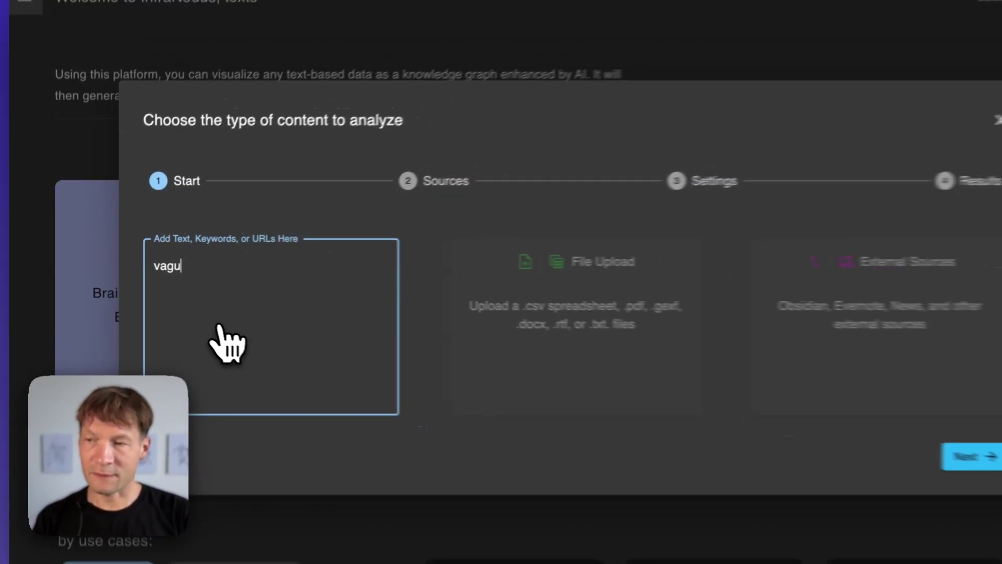
text(s nerve stimulation)
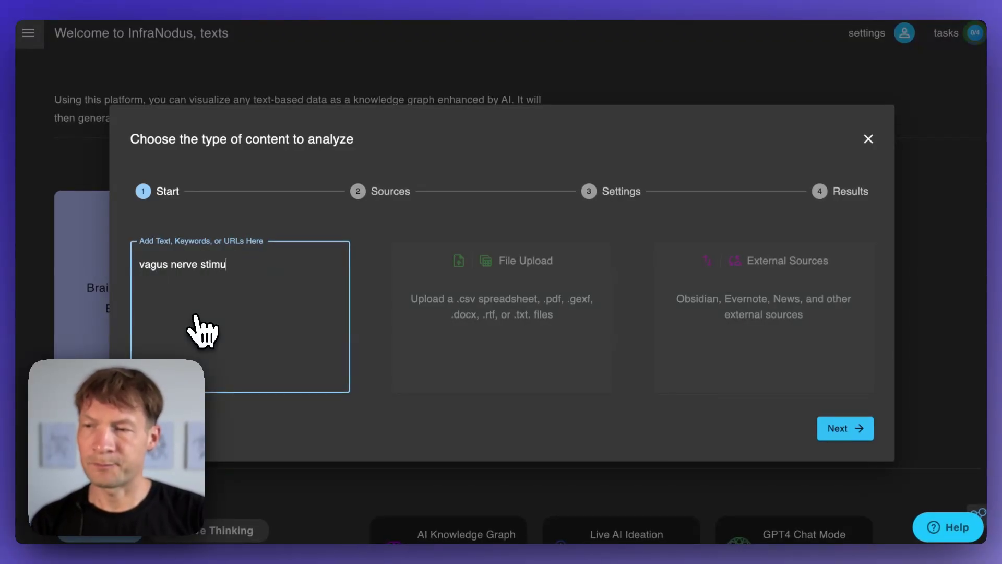
- Use What People Search For as the source, name it kwrds_vagus-nerves, and build it
click(845, 428)
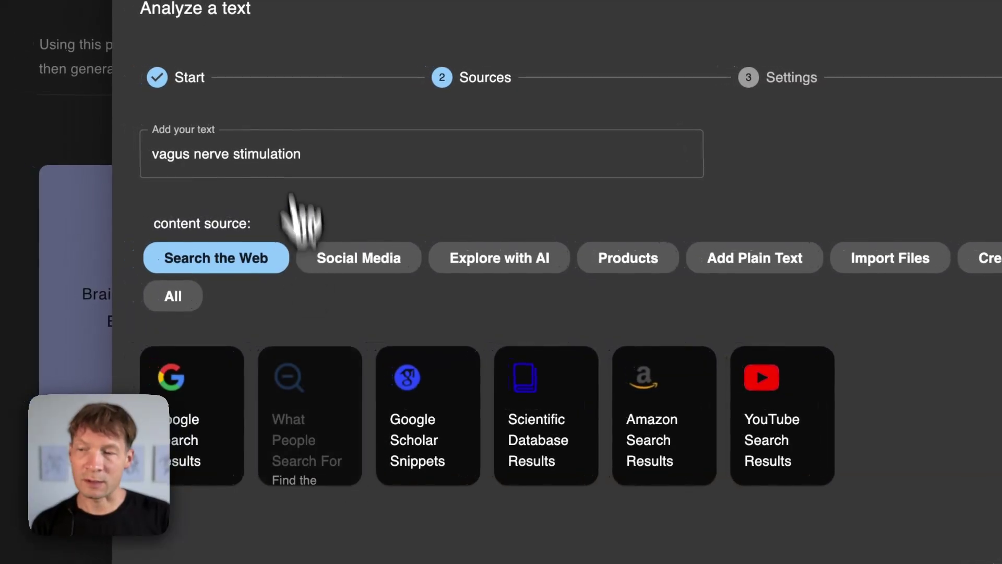
click(326, 436)
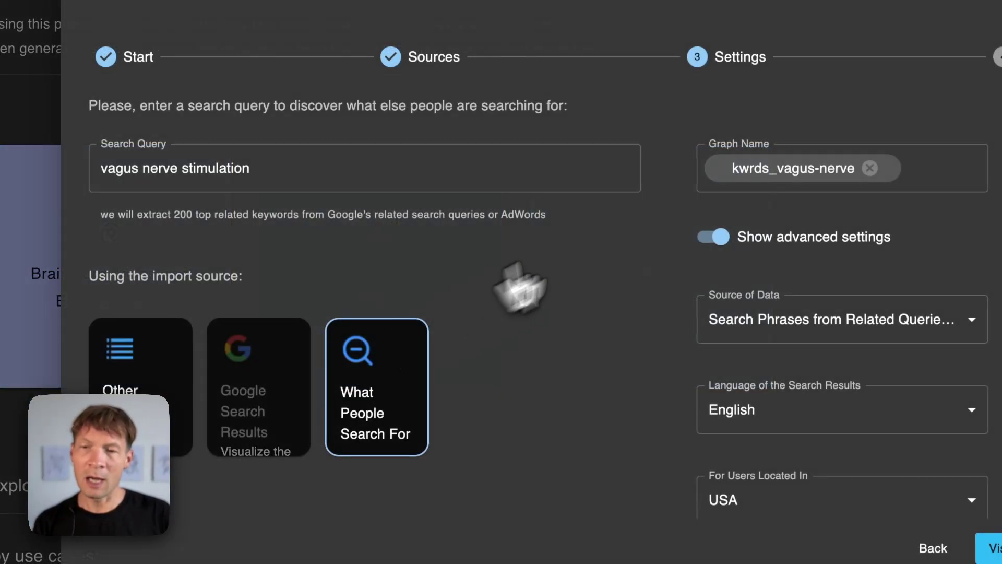
click(834, 172)
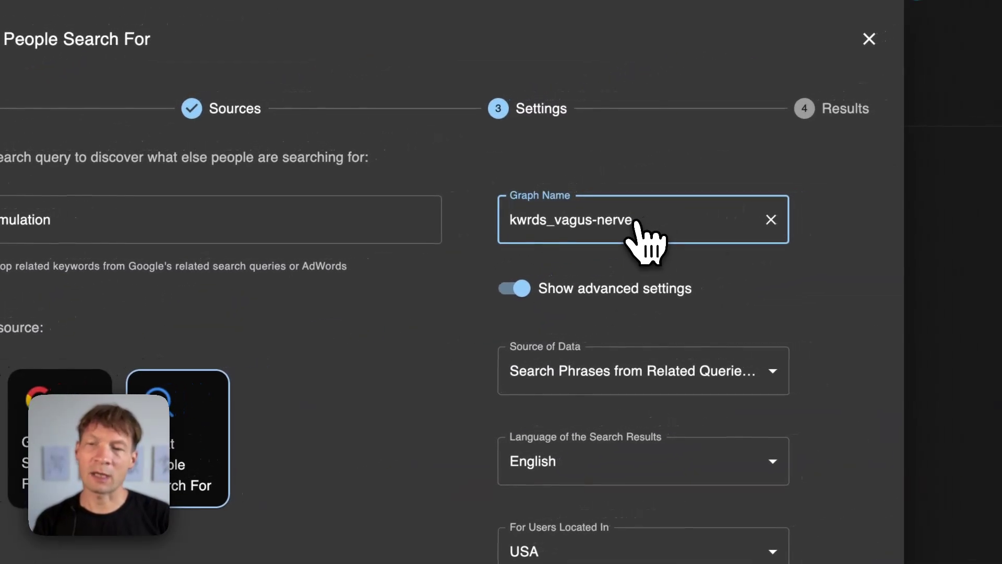
text(s)
key(Return)
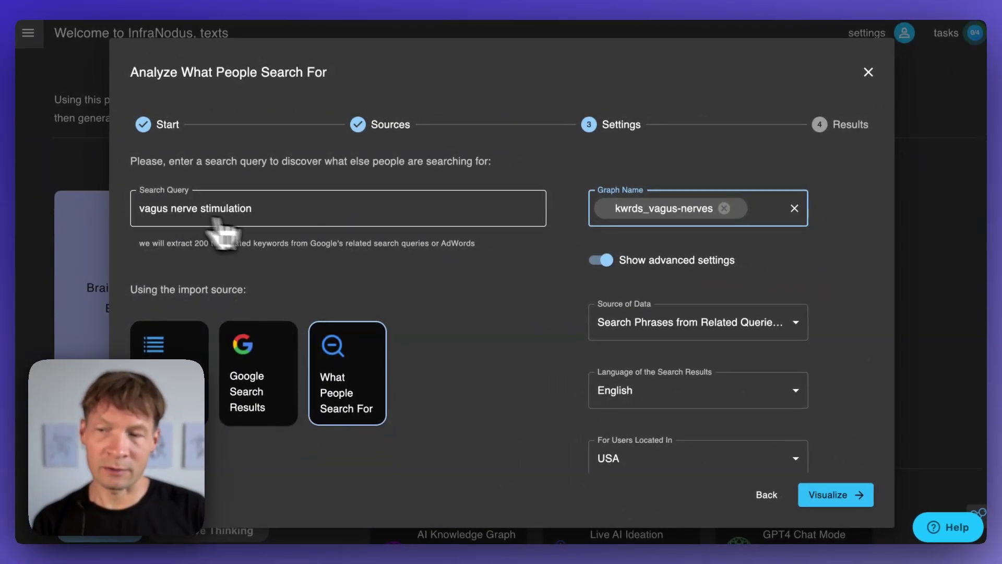
scroll(543, 418, down, 3)
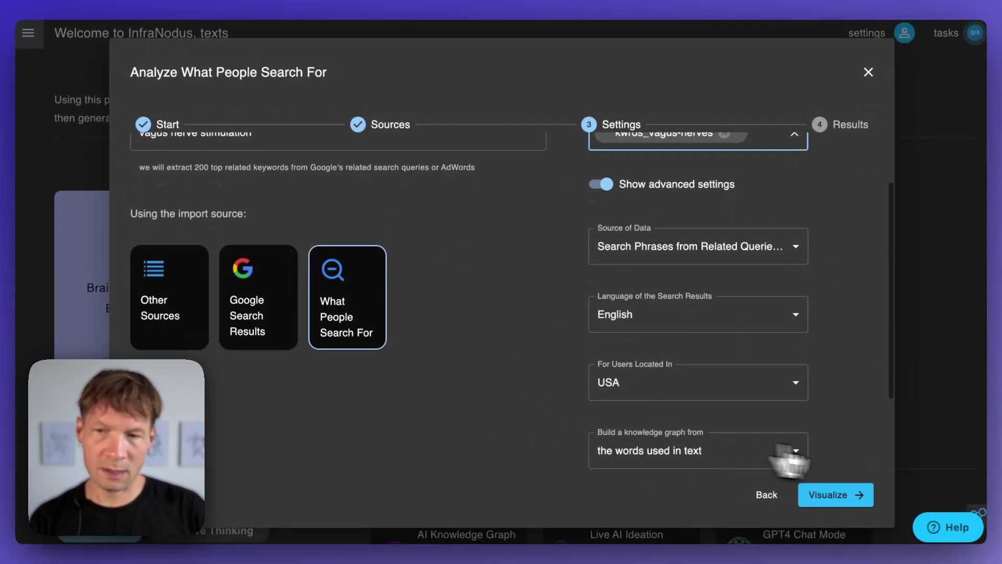
click(835, 493)
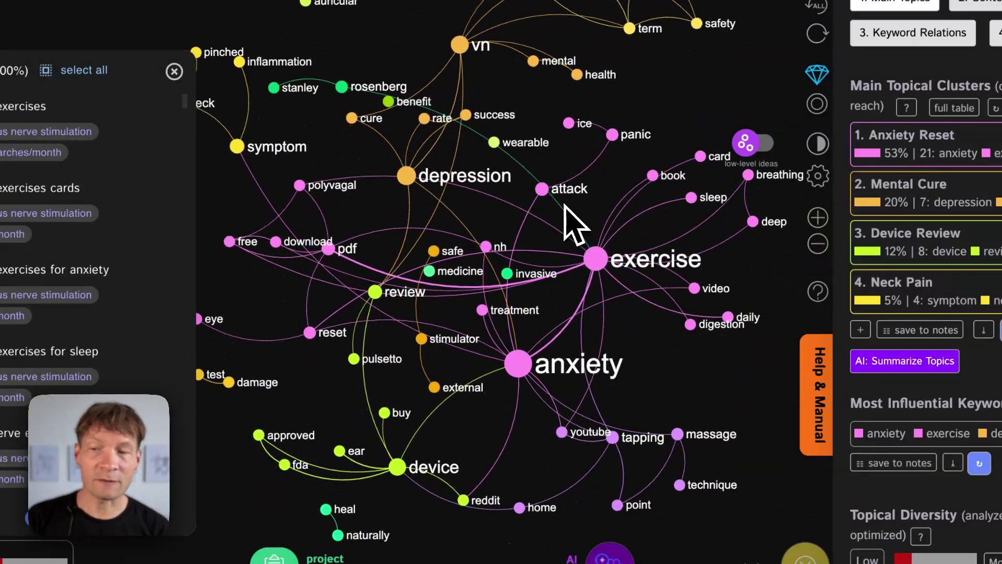
- Filter the keyword graph by the anxiety, exercise and depression nodes in turn, then clear the filters
click(500, 435)
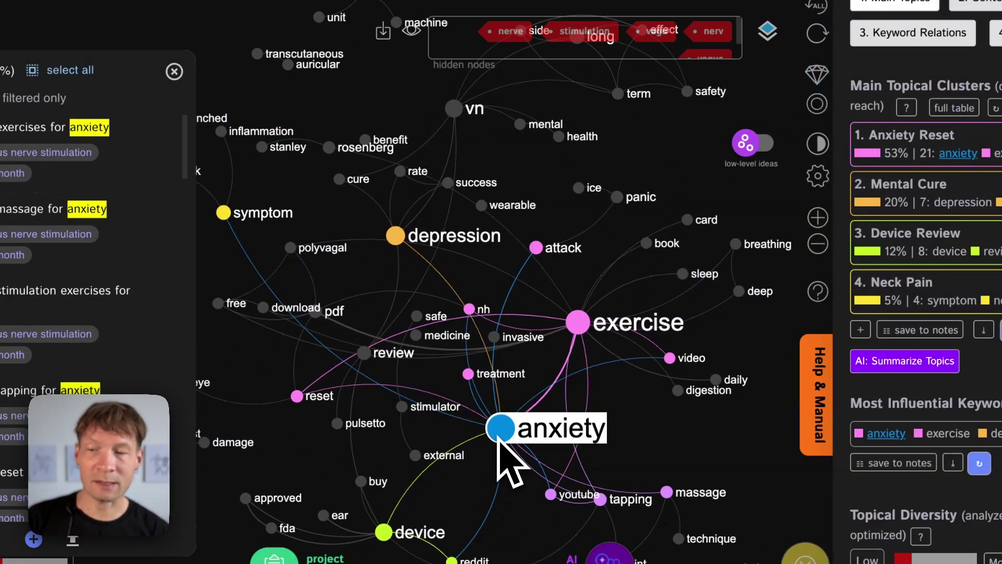
click(578, 323)
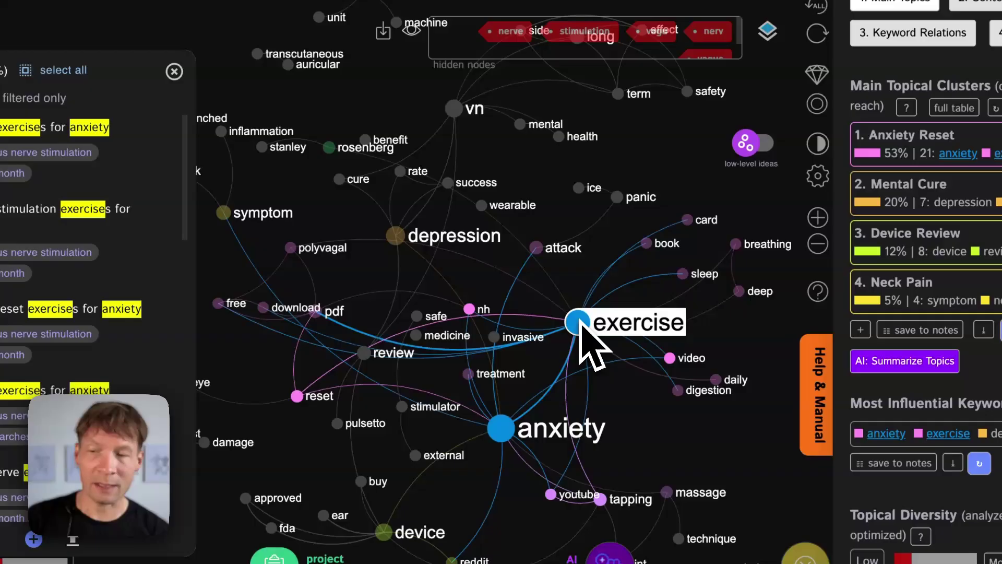
click(502, 432)
click(577, 325)
click(398, 237)
click(405, 243)
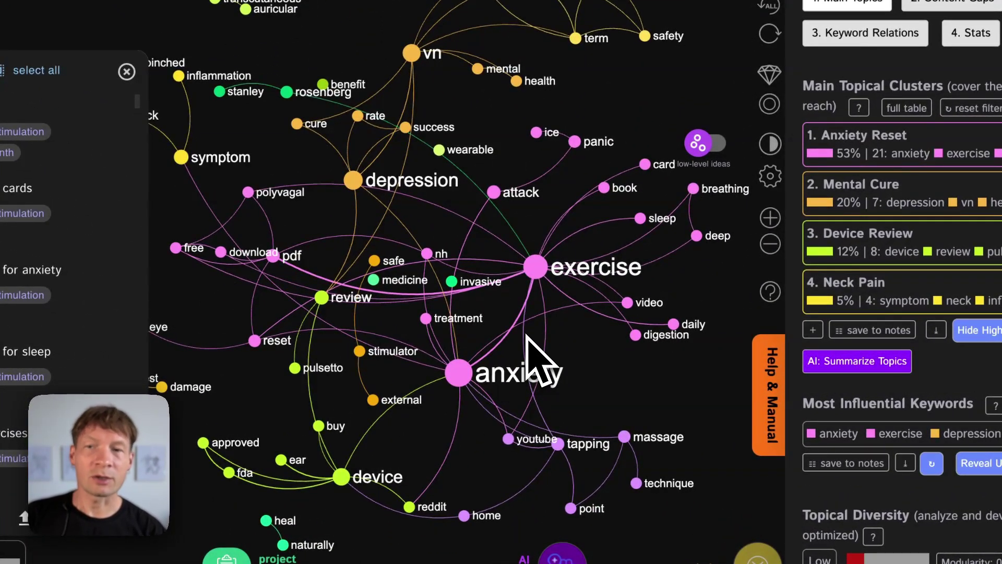
drag(526, 335, 497, 367)
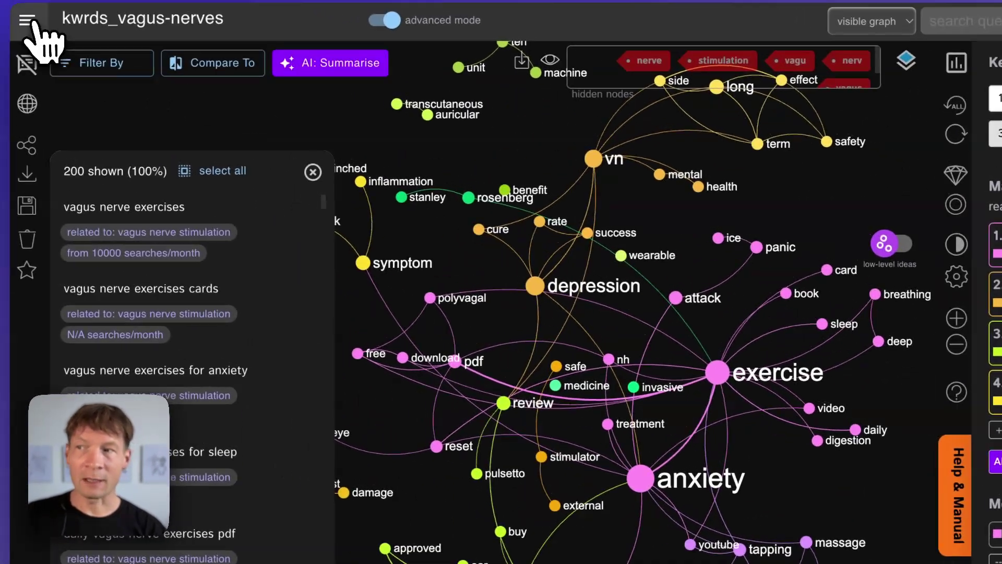
- Build a graph from Google search results for 'vagus nerve stimulation', named google_vagus-nerve-stimulation
click(33, 23)
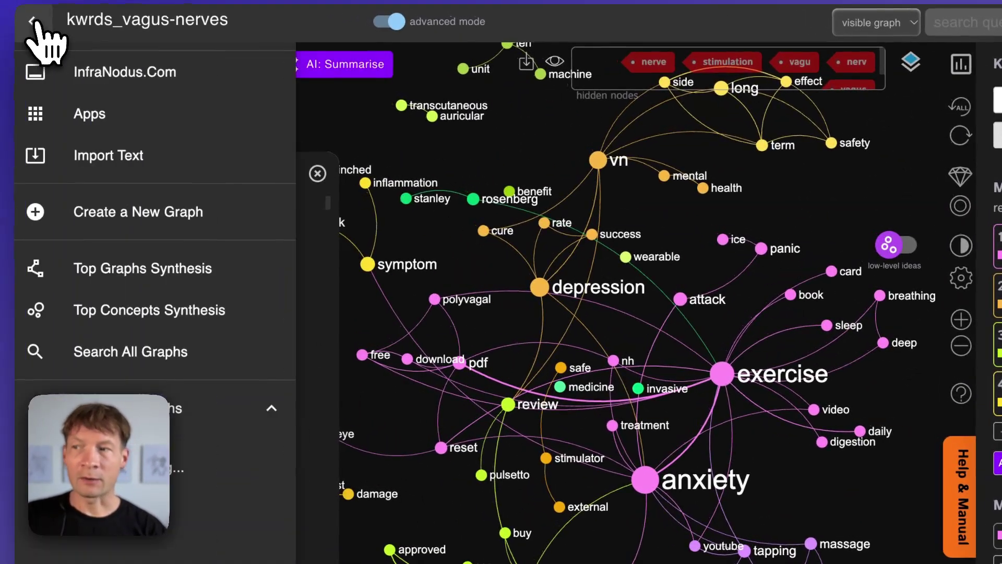
click(91, 129)
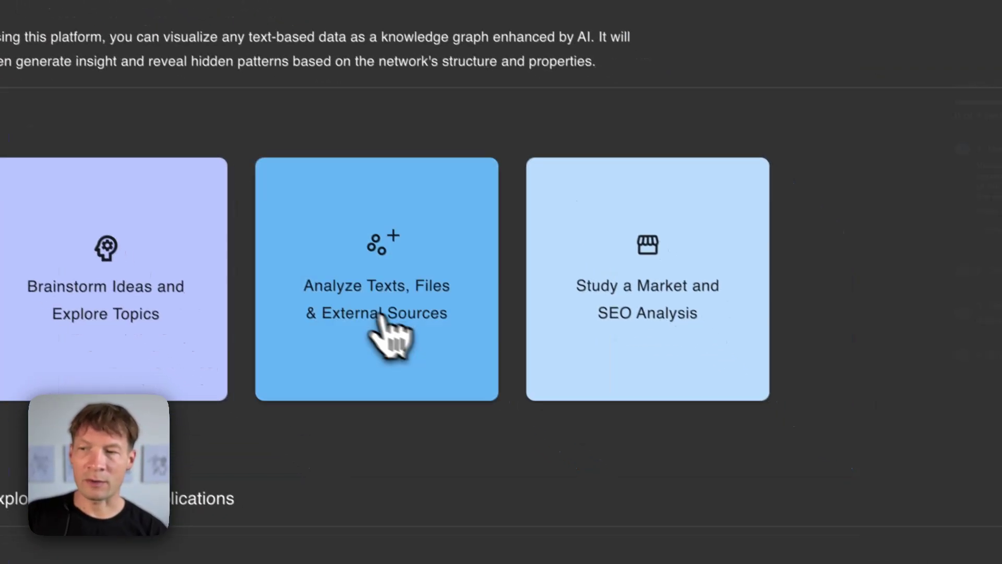
click(376, 313)
click(224, 282)
text(vagus nerve stim)
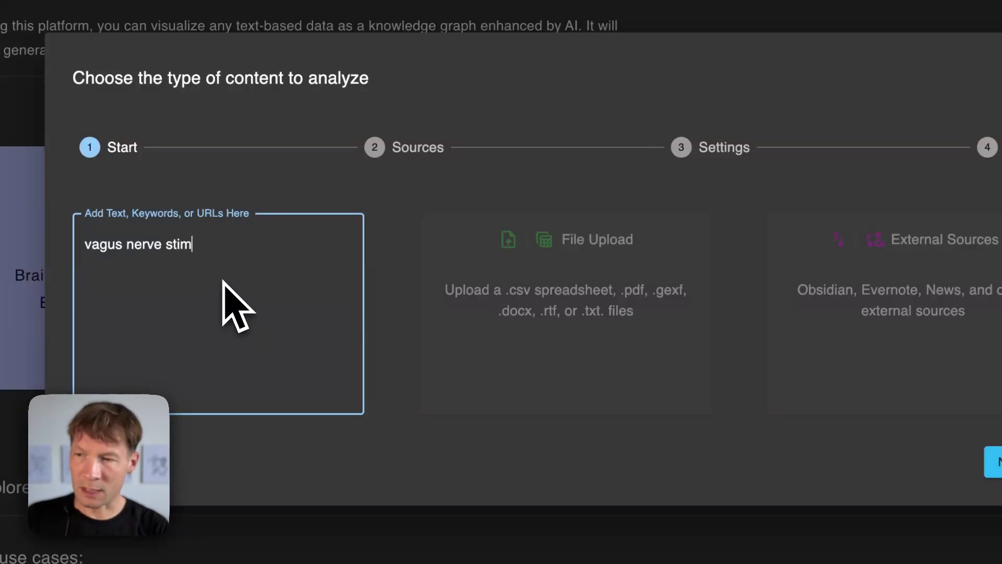
click(994, 461)
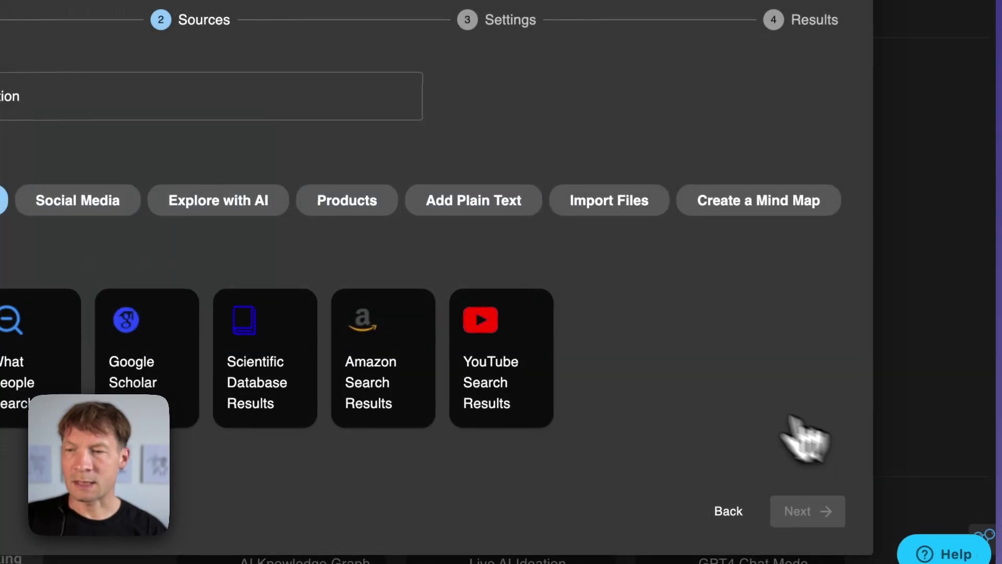
click(147, 412)
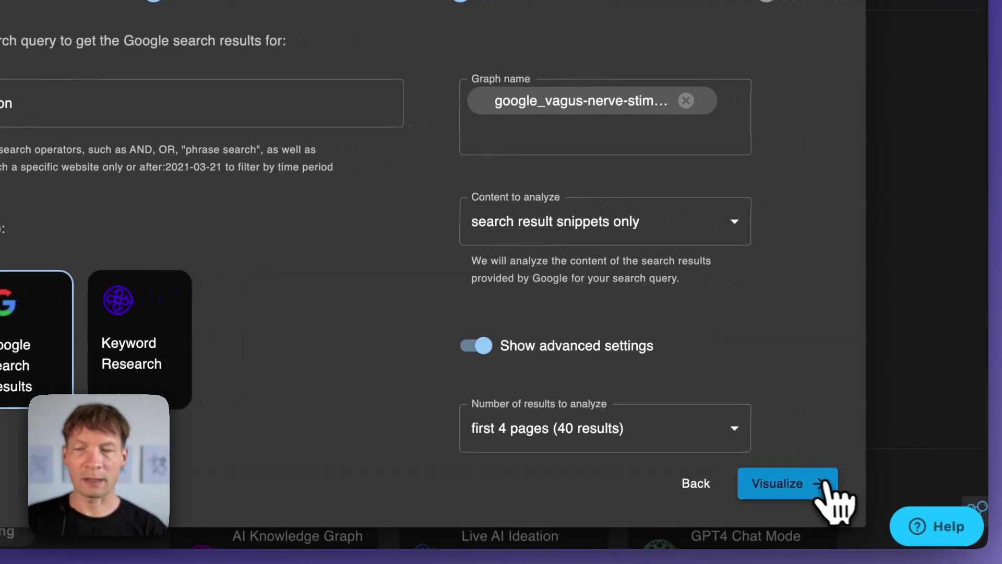
click(924, 490)
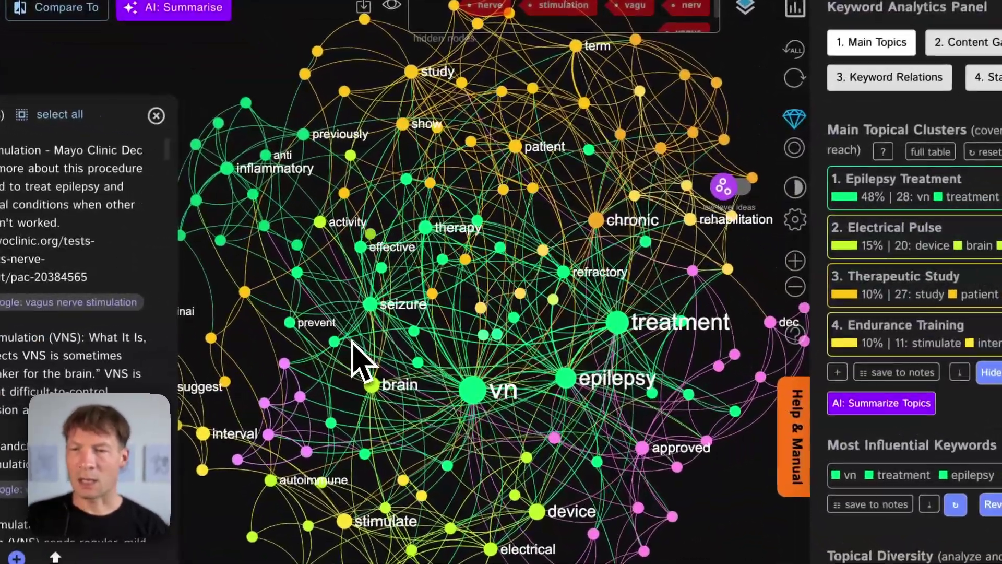
- Hide the vn node so clusters recompute into Epilepsy Therapy, Electrical Devices and Long-Term Studies
click(513, 378)
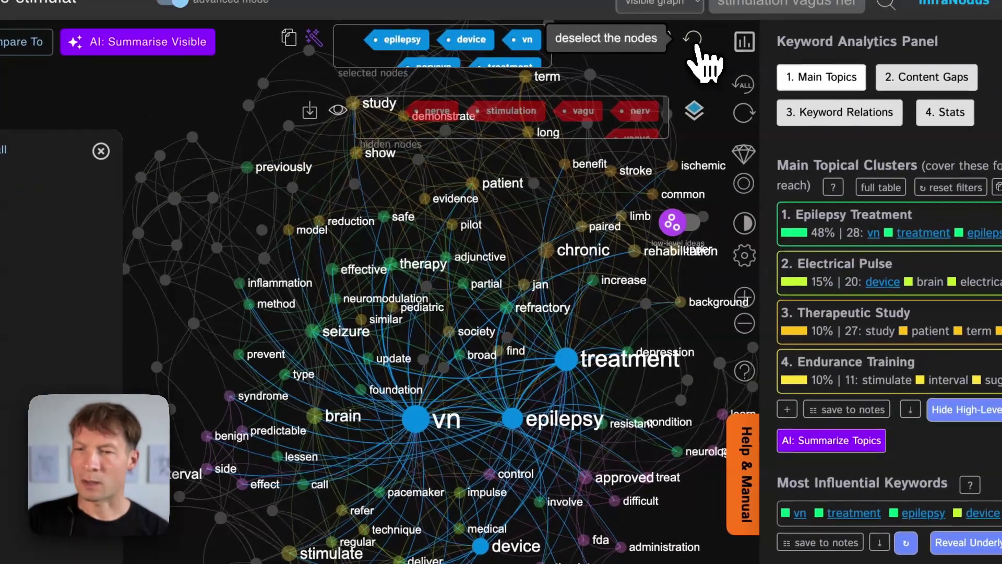
click(747, 6)
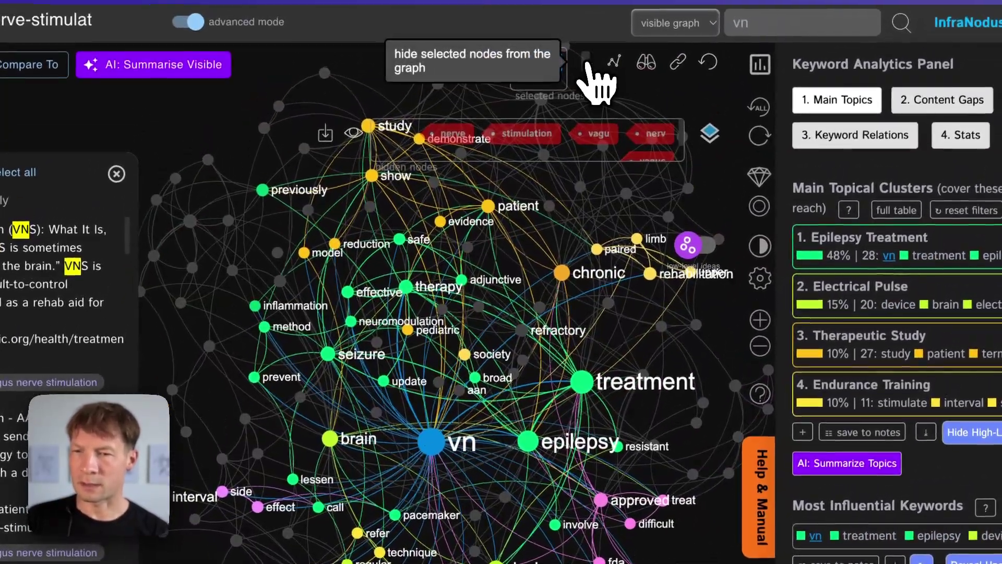
click(574, 3)
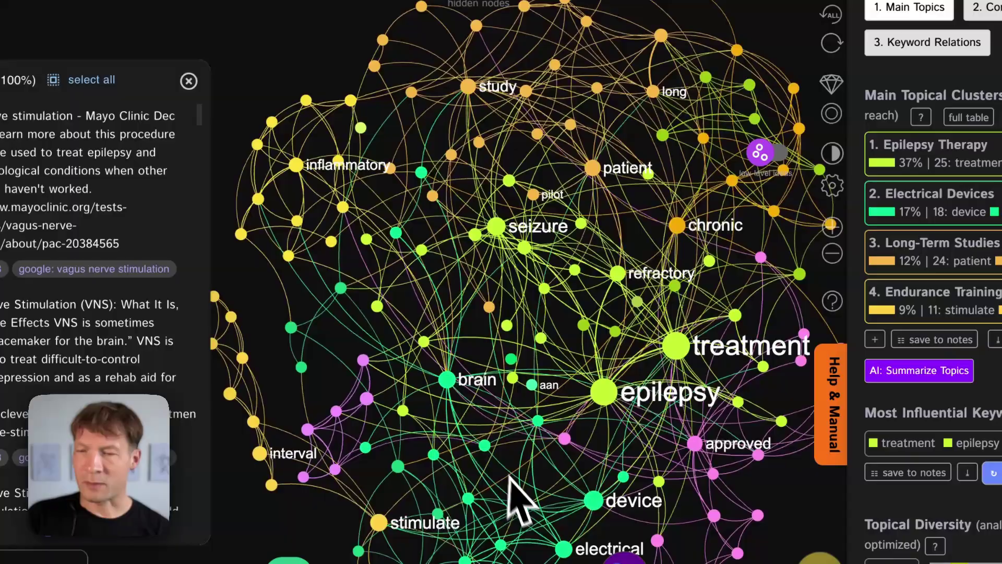
drag(508, 485, 468, 352)
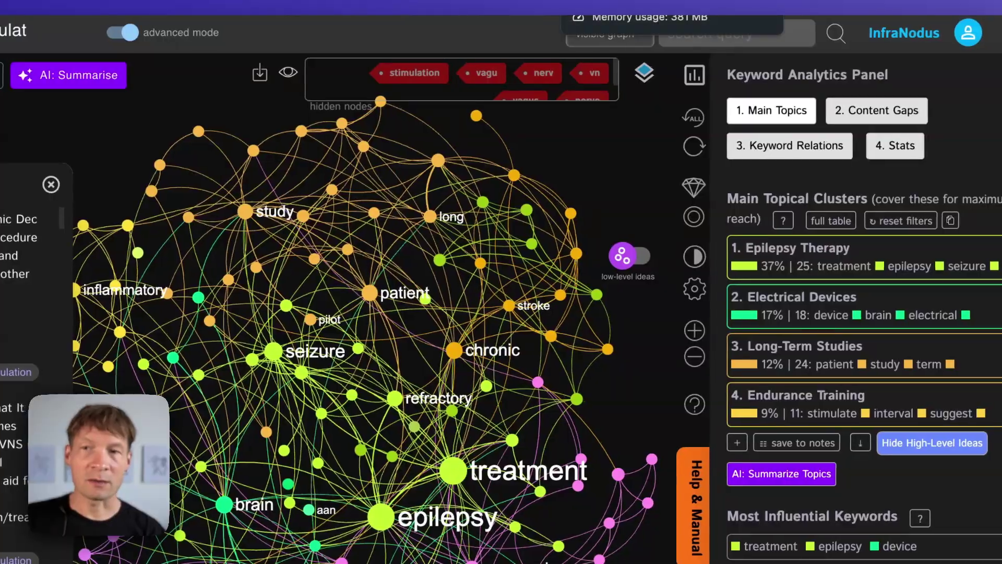
- Search 'vagus nerve stimulation' in Ahrefs Keywords Explorer and list its matching terms
click(600, 2)
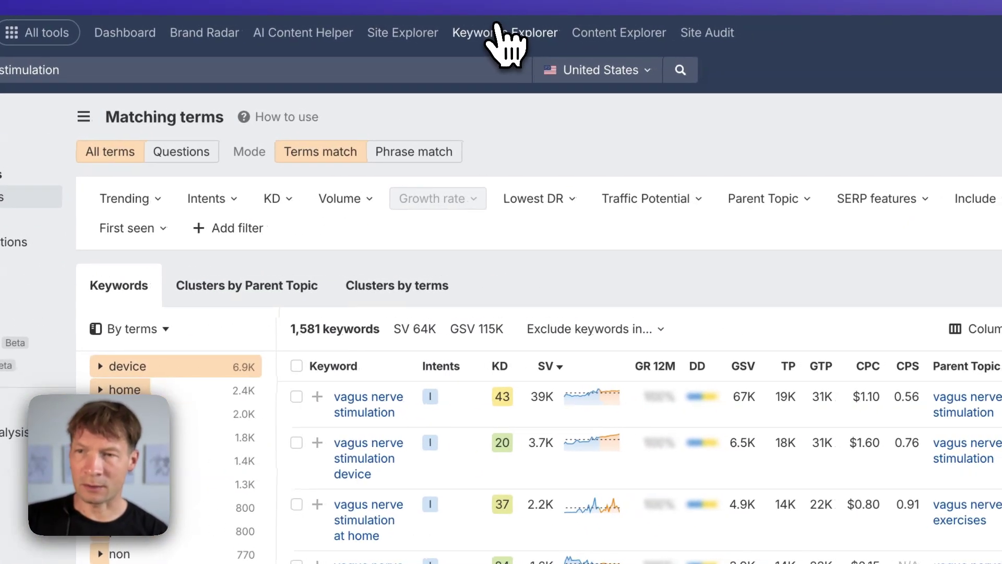
click(493, 32)
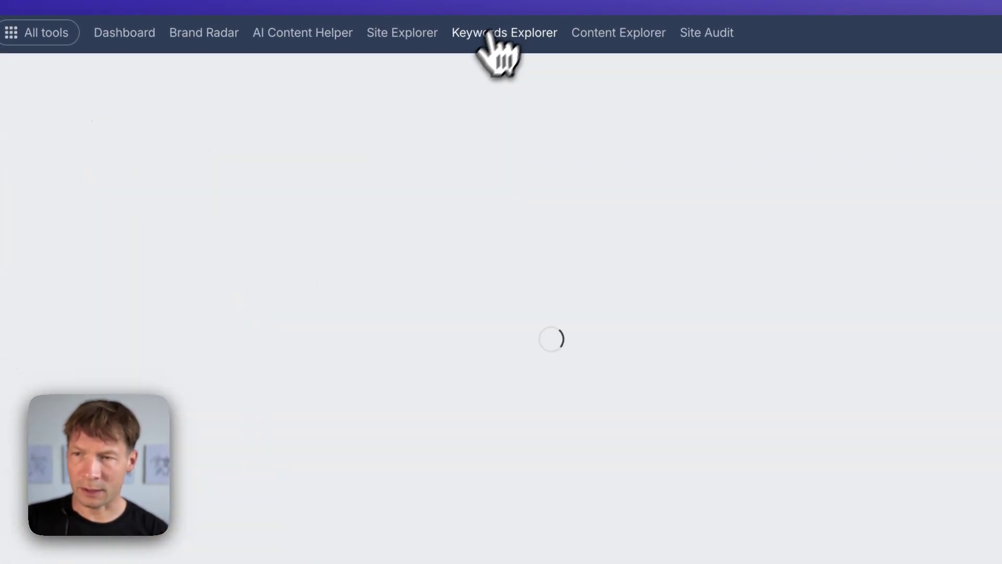
text(vagus nerve stimulation)
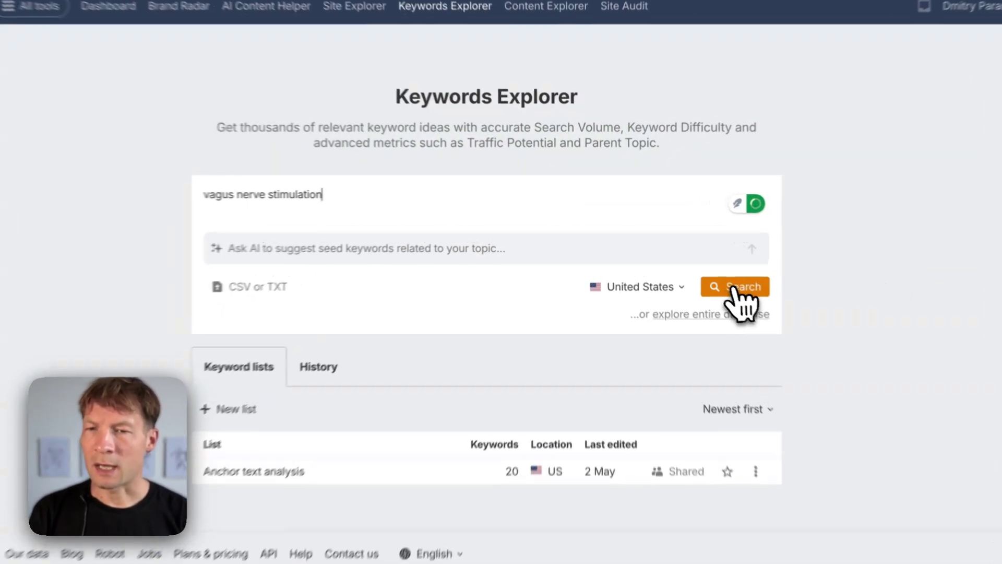
click(722, 275)
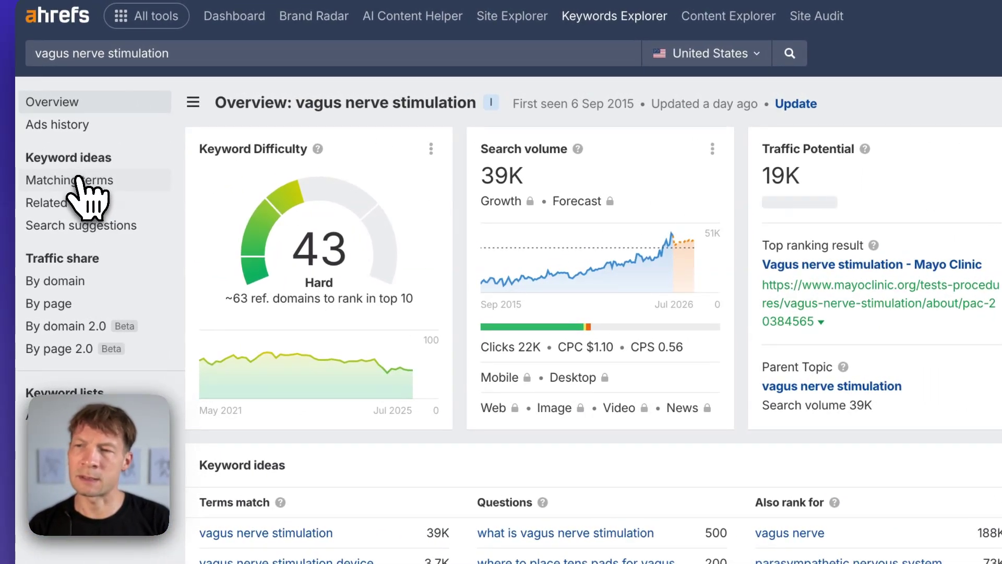
click(79, 179)
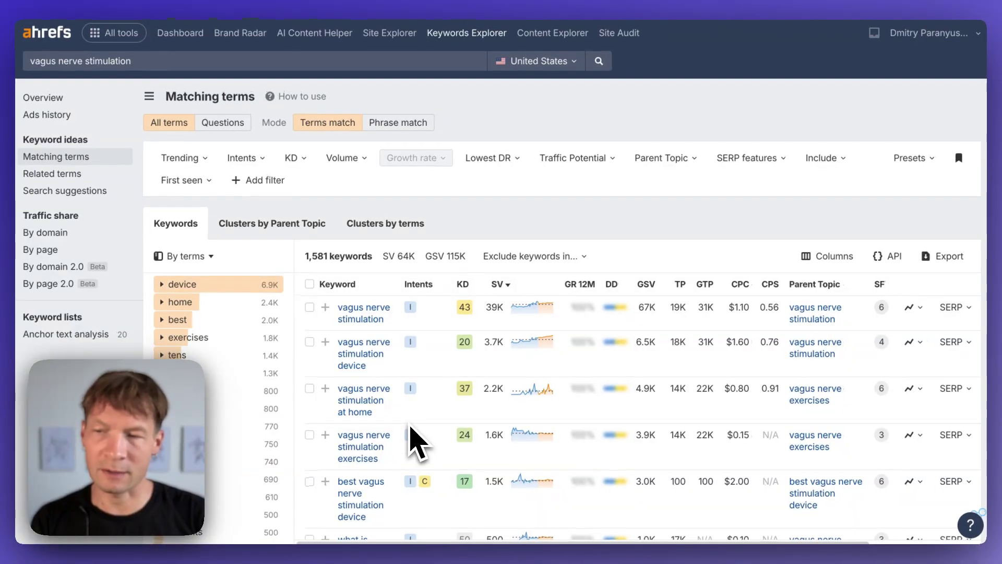
- Filter matching terms to search volume from 10 (588 keywords) and export them as CSV
scroll(407, 407, down, 1)
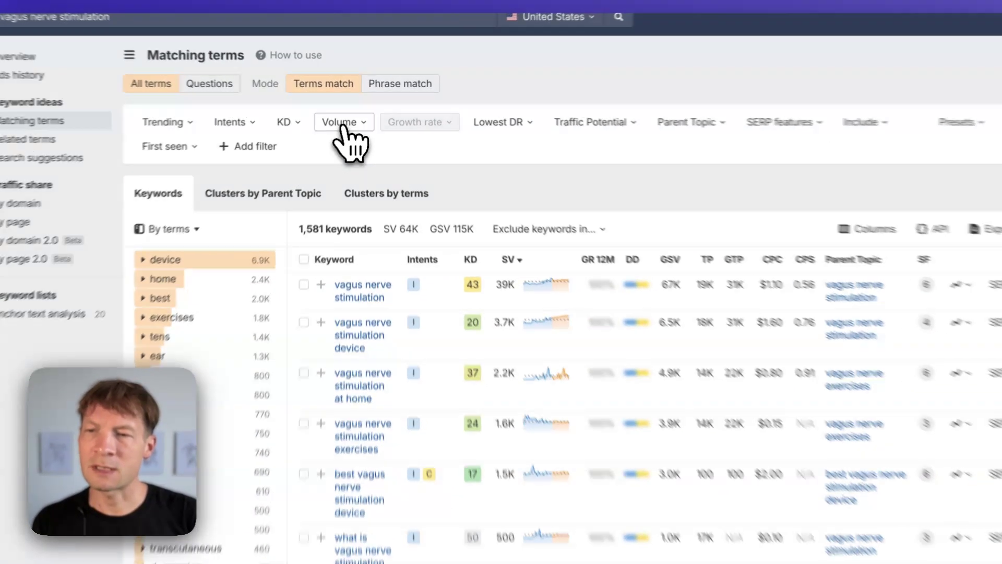
click(349, 120)
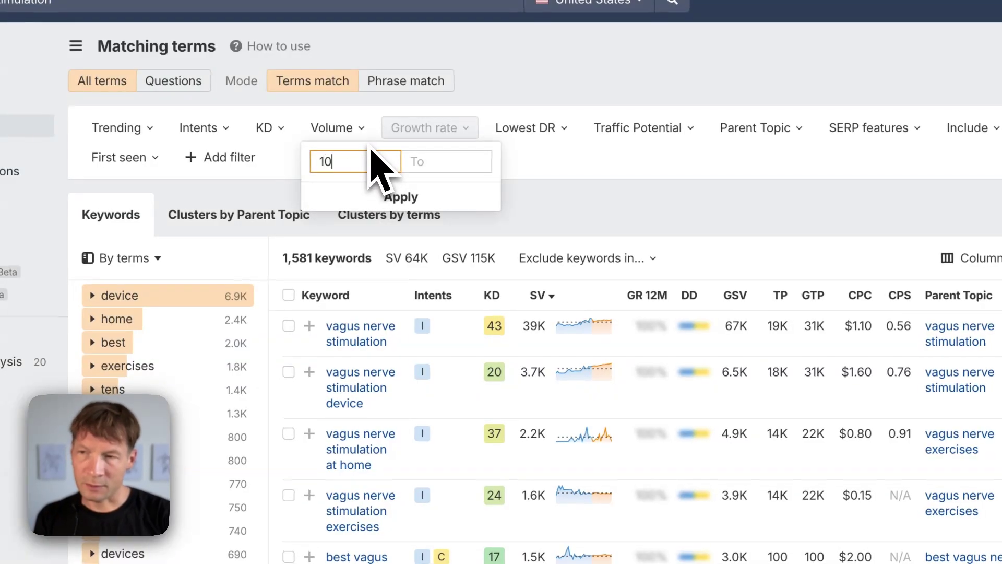
click(399, 197)
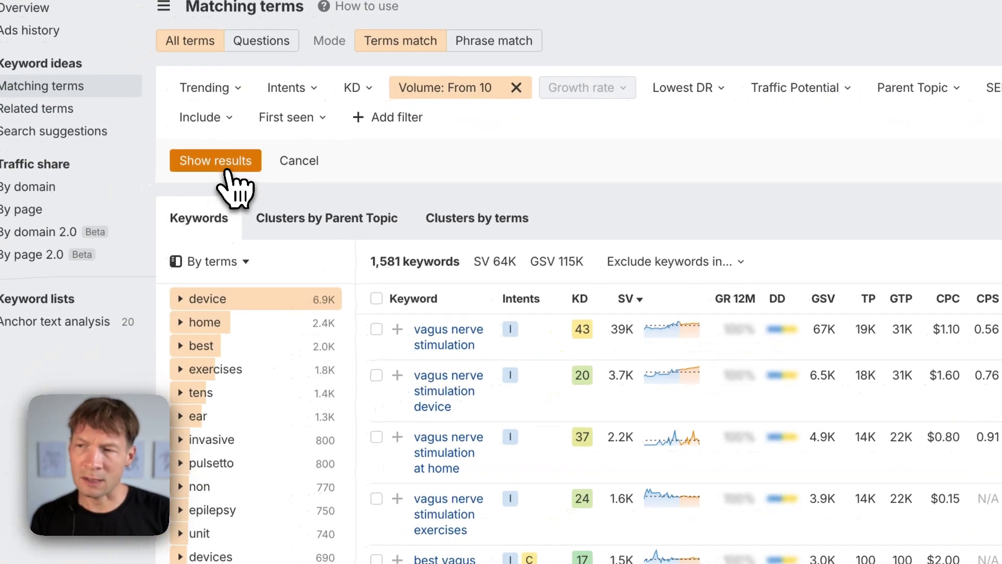
click(141, 202)
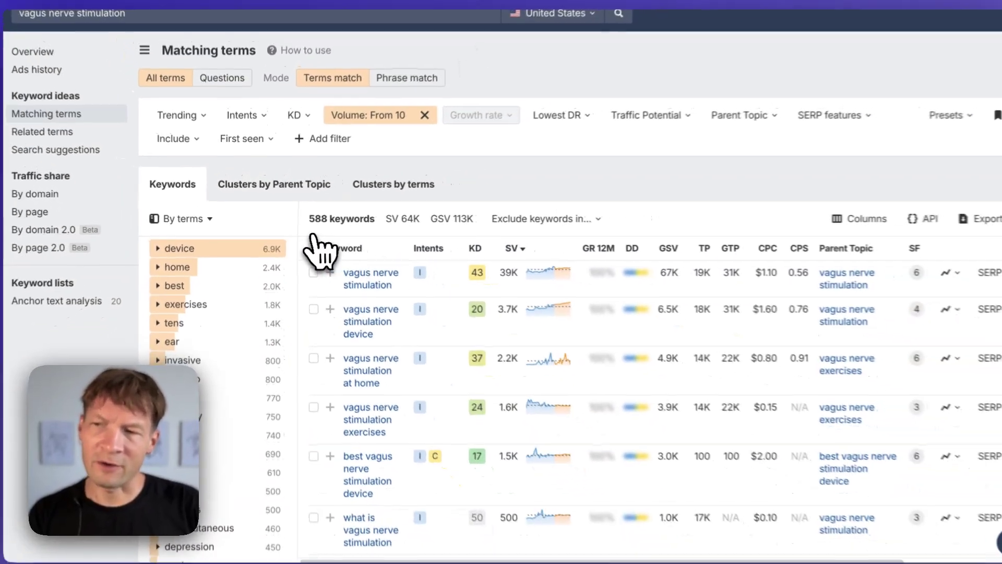
scroll(424, 462, down, 1)
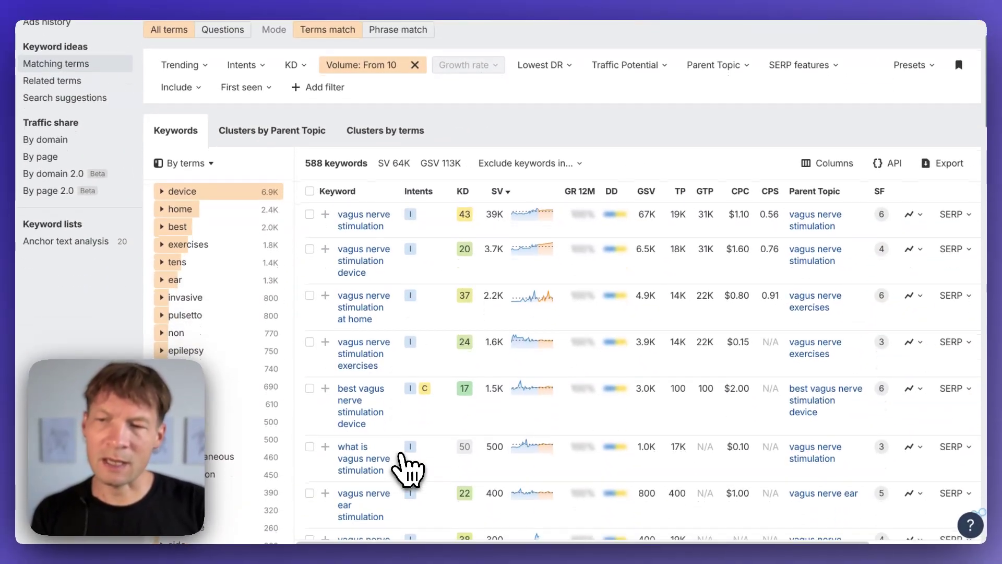
scroll(399, 350, up, 2)
mouse_move(441, 313)
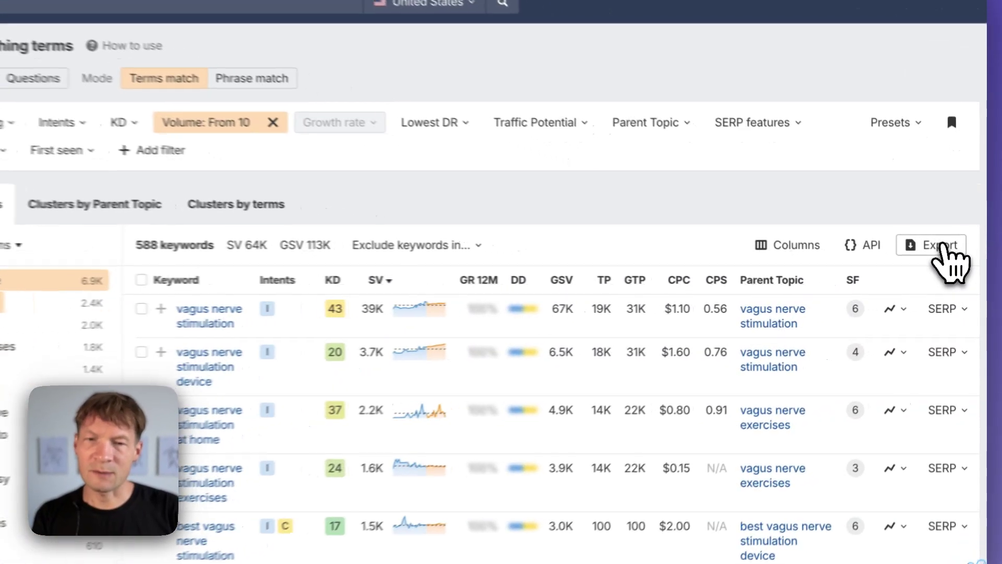
click(944, 256)
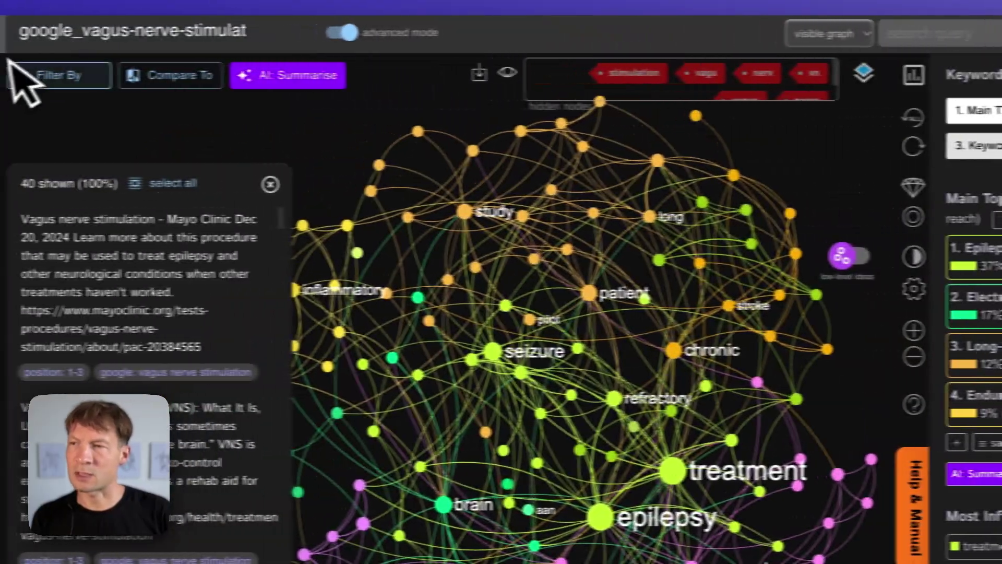
- Start a new InfraNodus file-upload analysis with the downloaded vagus nerve matching-terms CSV
click(28, 37)
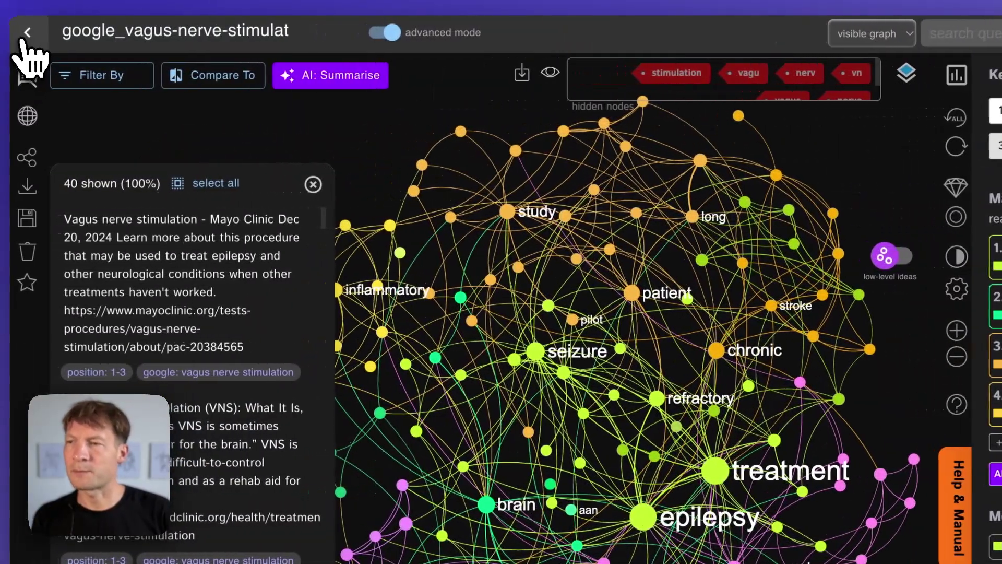
click(89, 128)
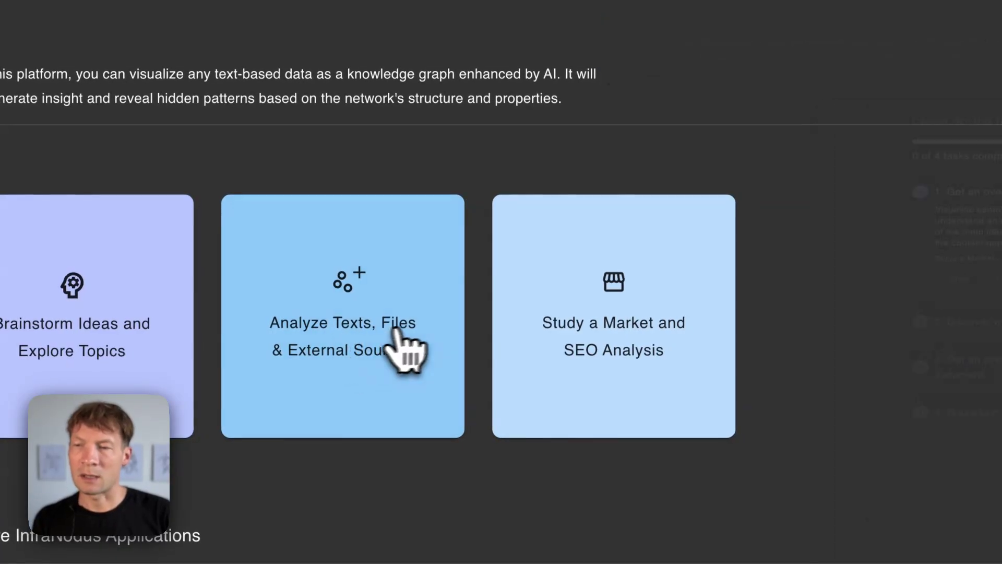
click(395, 328)
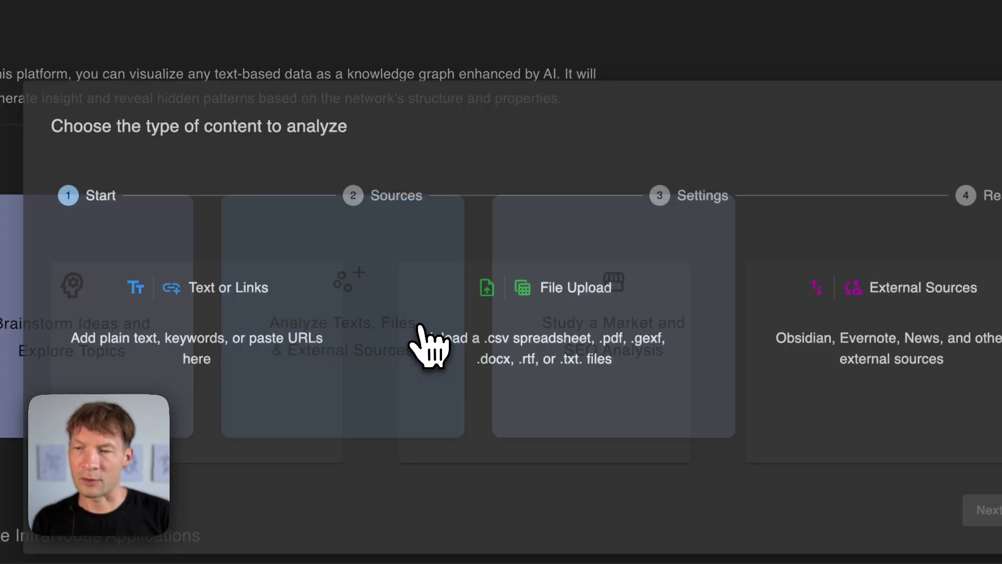
click(635, 345)
click(553, 315)
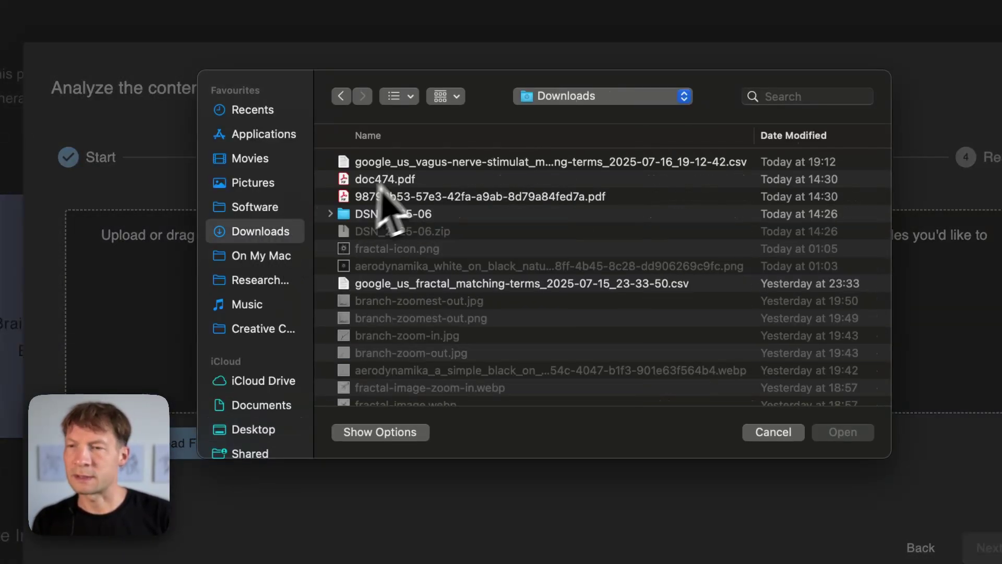
double_click(421, 159)
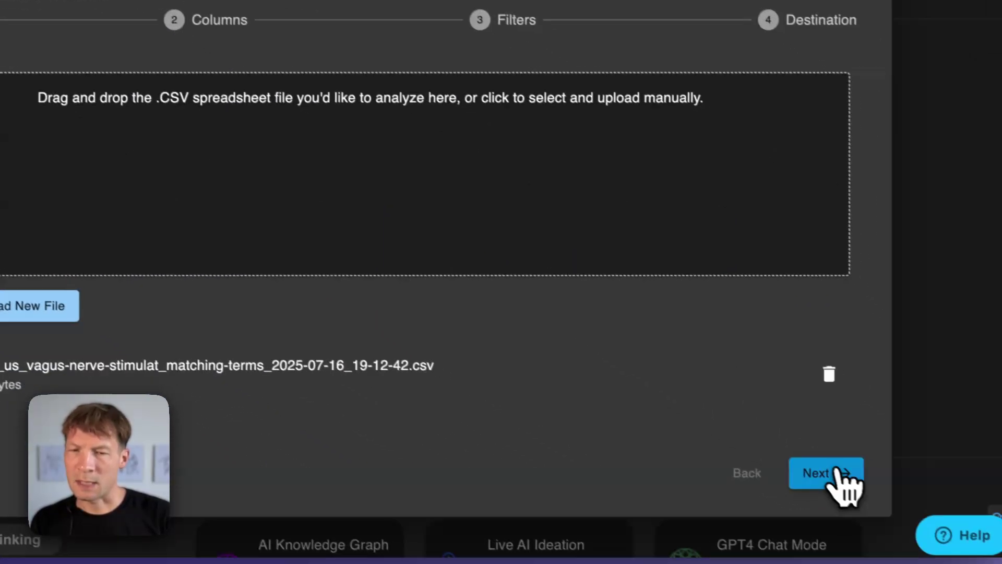
- Analyse the Keyword and Difficulty columns, name the context csv_google-us-vagus, and build the graph
click(988, 548)
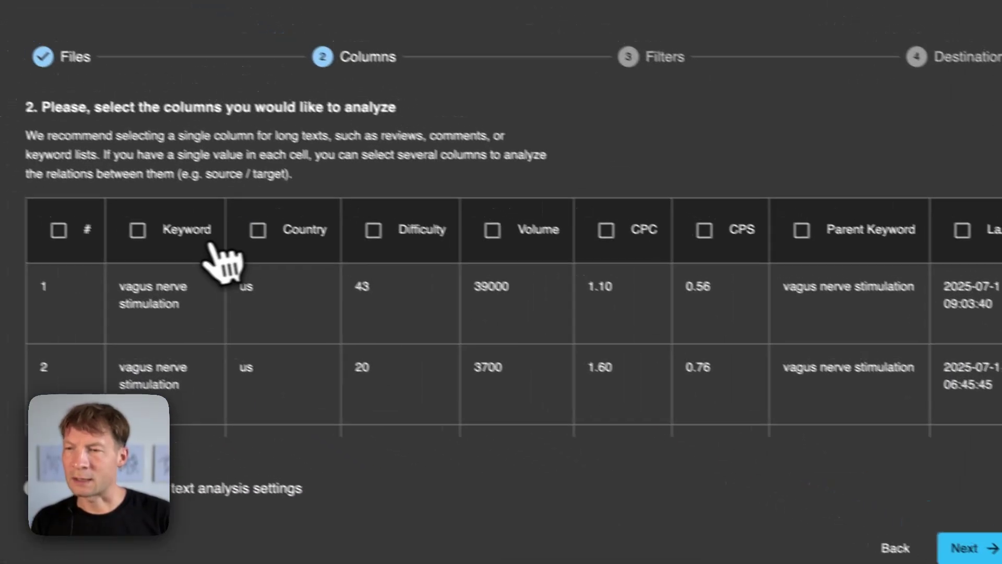
click(222, 259)
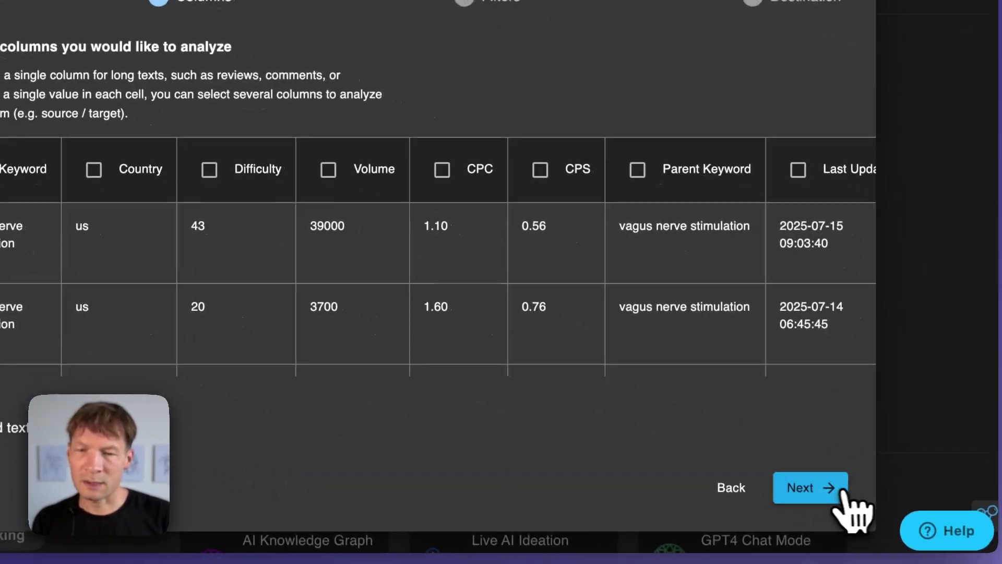
click(842, 491)
click(237, 166)
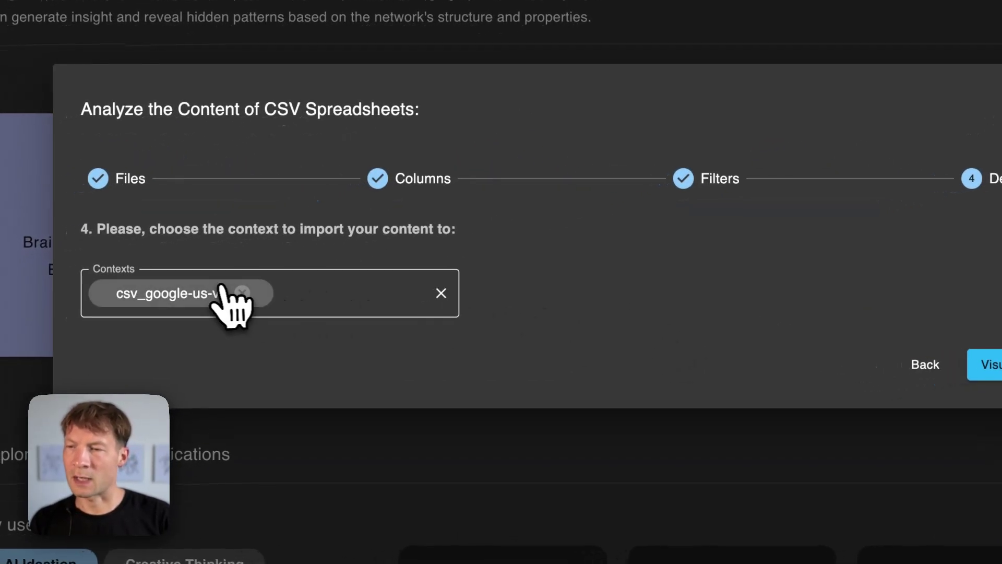
click(220, 287)
key(Return)
click(986, 363)
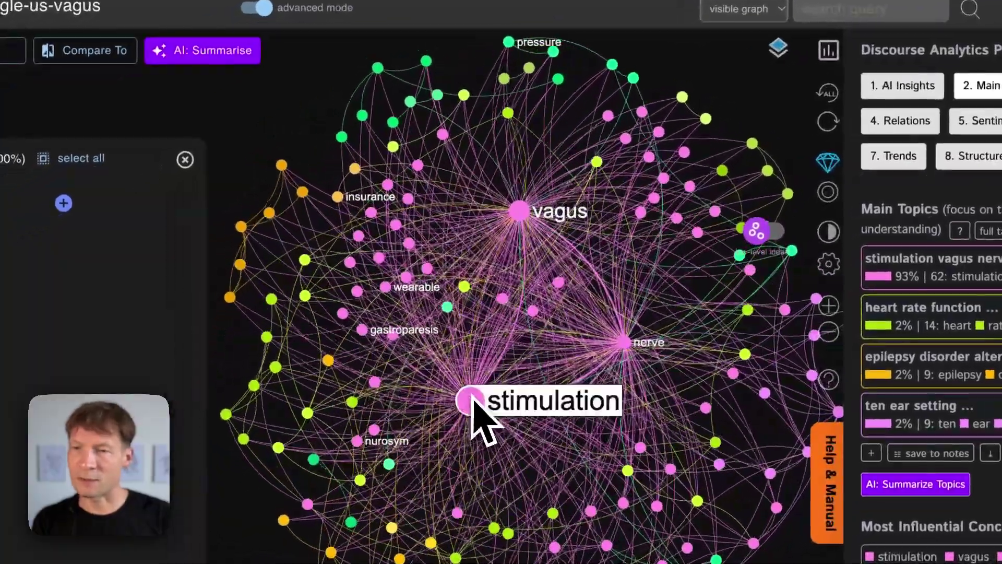
- Select and hide stimulation, vagus and nerve, leaving Device Anxiety and Heart Effects as top topics
click(474, 407)
click(531, 214)
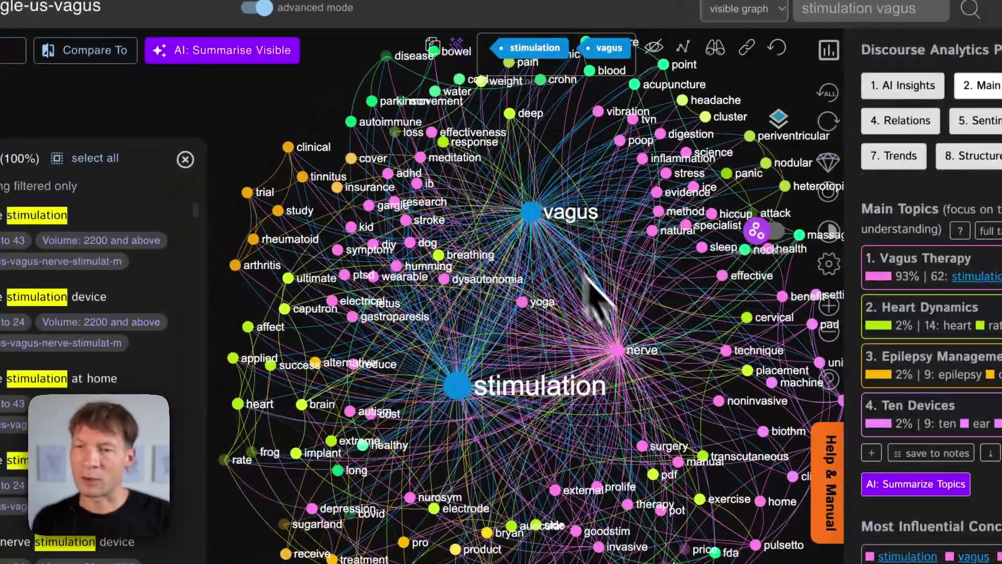
click(618, 350)
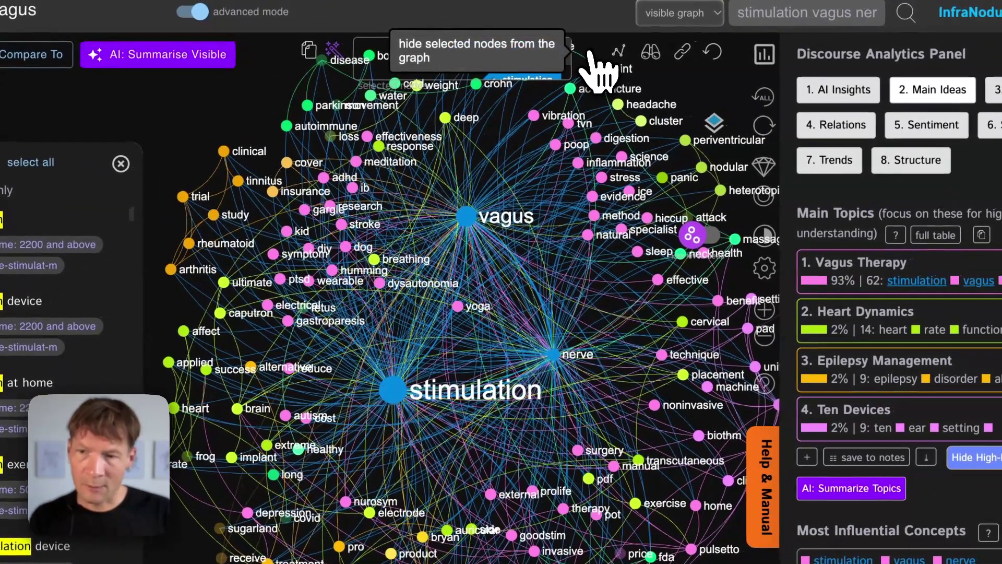
click(654, 47)
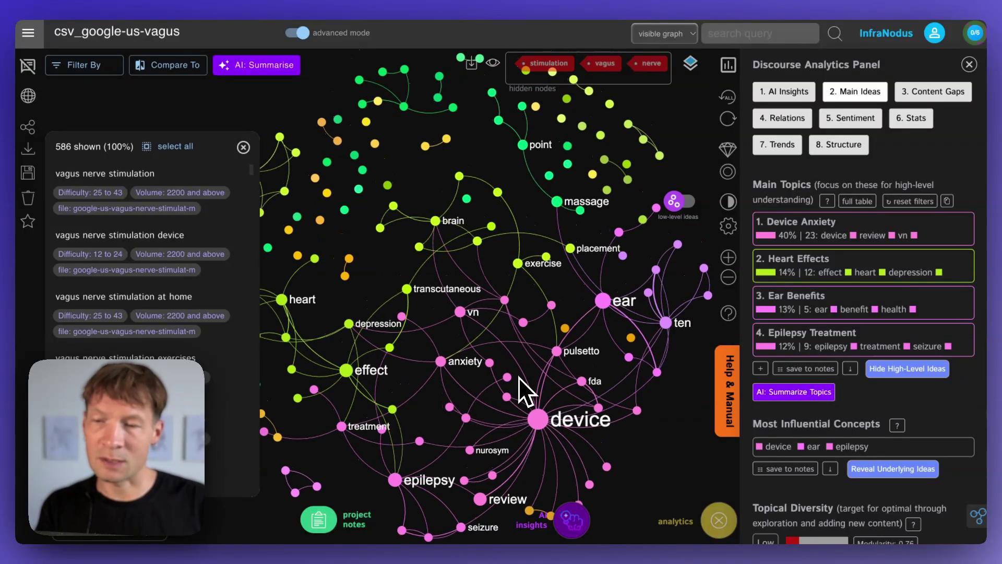
click(601, 297)
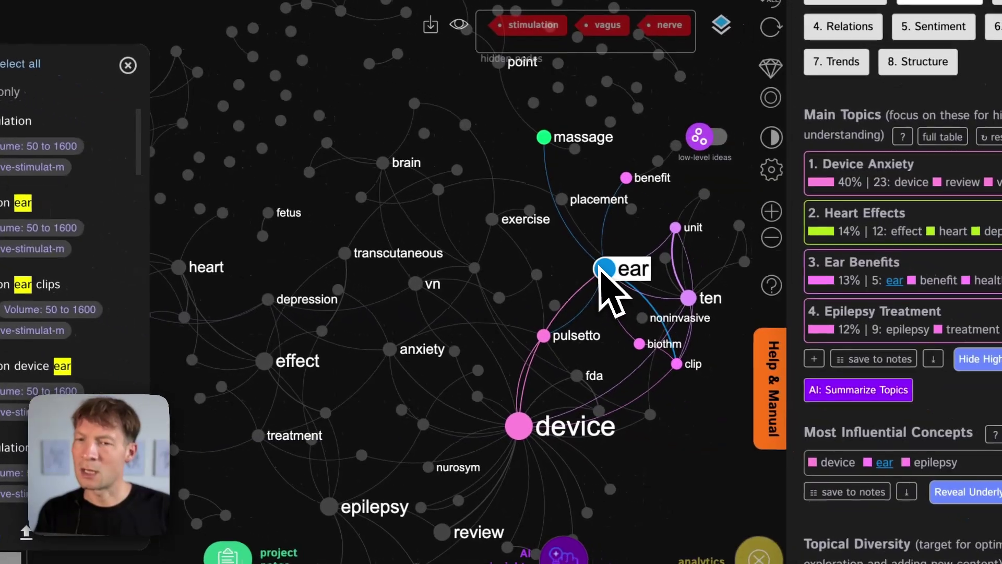
click(793, 344)
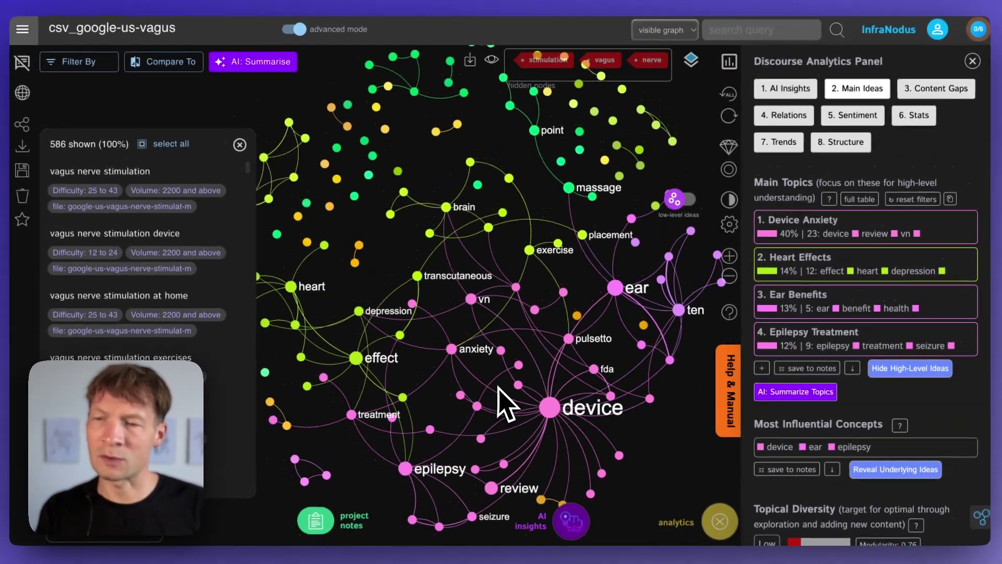
drag(477, 385, 524, 365)
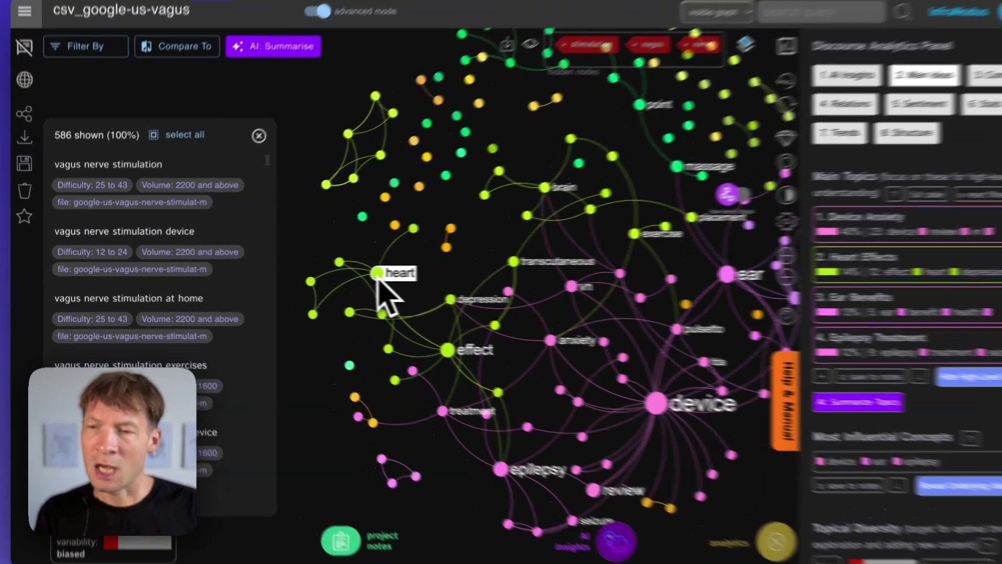
click(354, 273)
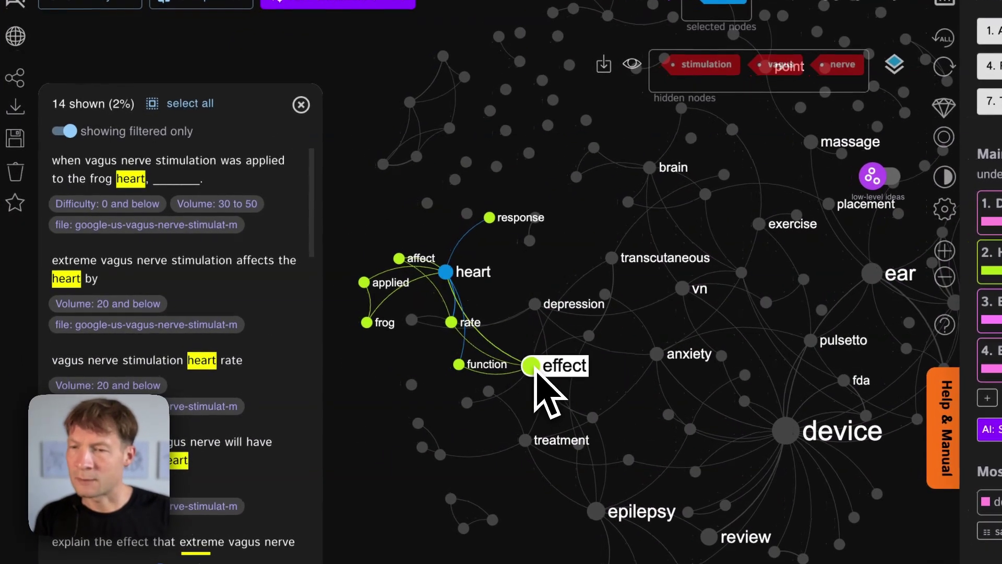
click(532, 367)
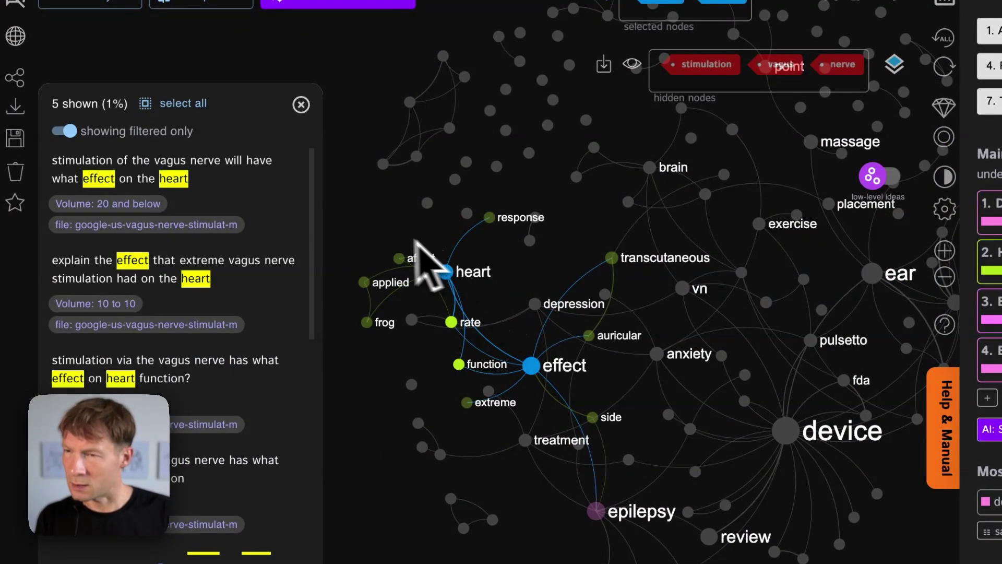
click(531, 365)
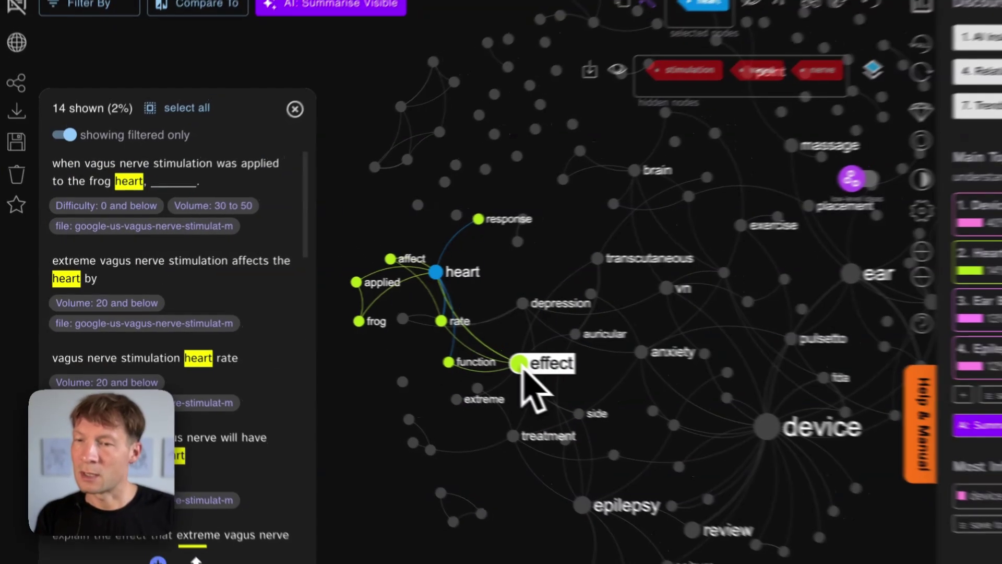
click(445, 271)
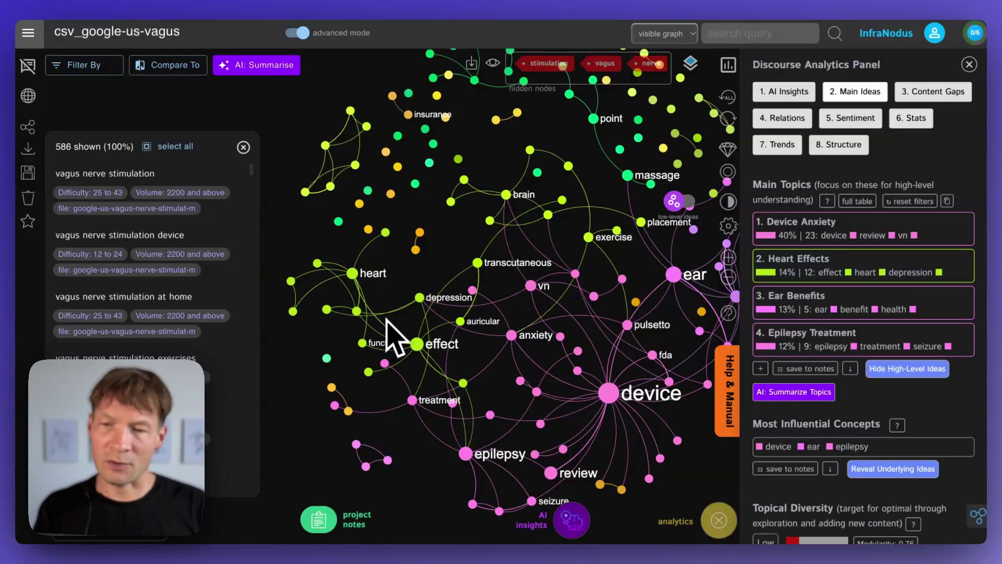
drag(619, 428, 567, 417)
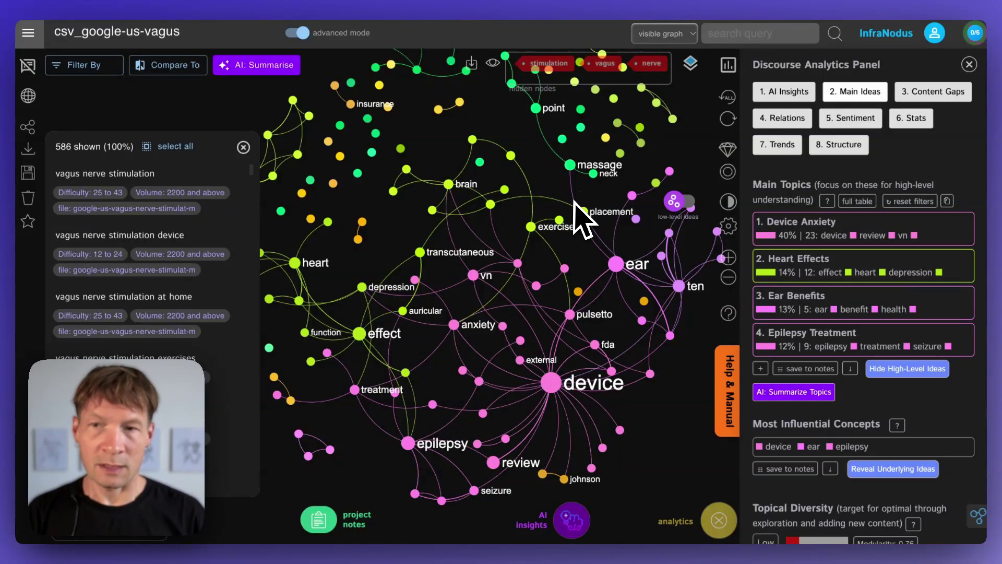
click(688, 4)
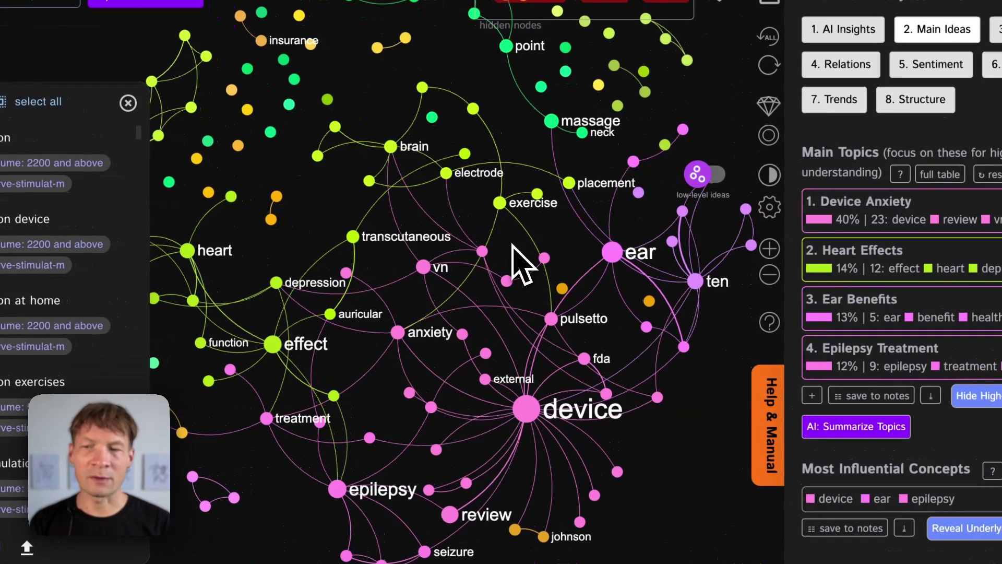
drag(513, 266, 494, 287)
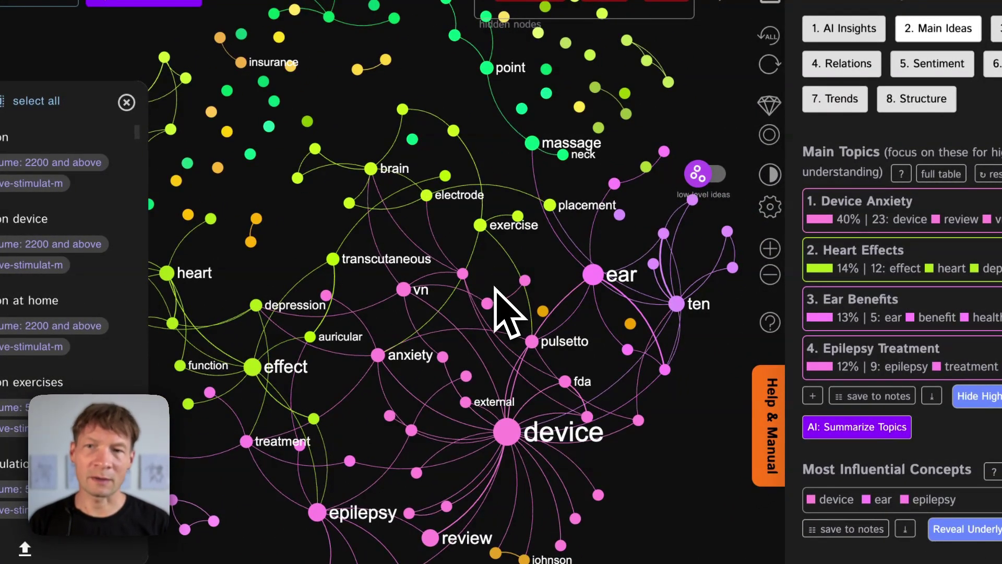